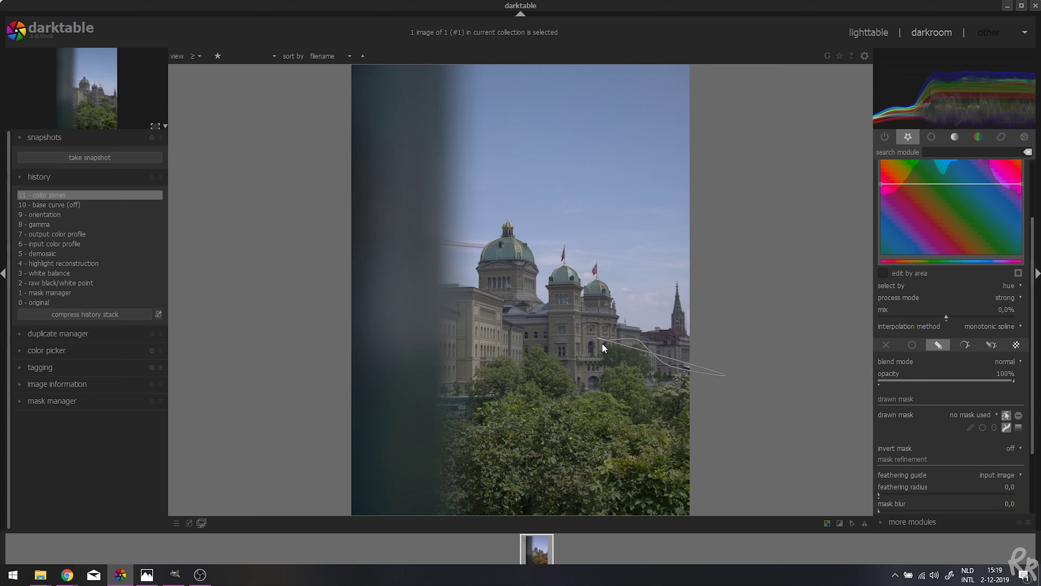
Finish drawing the path mask along the treetops and around the trees at the bottom of the photo, and close the shape
click(578, 381)
click(533, 341)
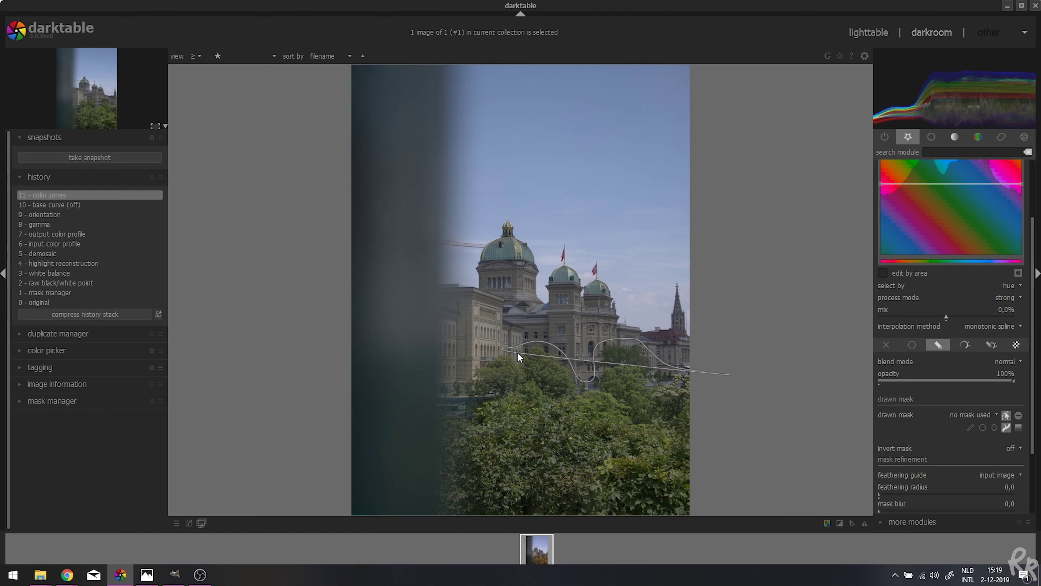
click(492, 349)
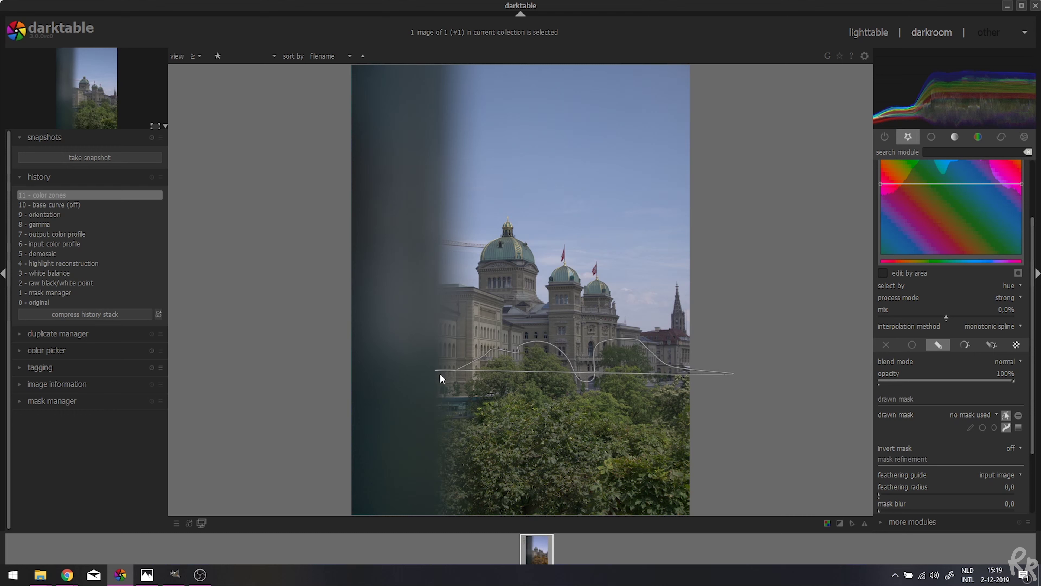
click(433, 375)
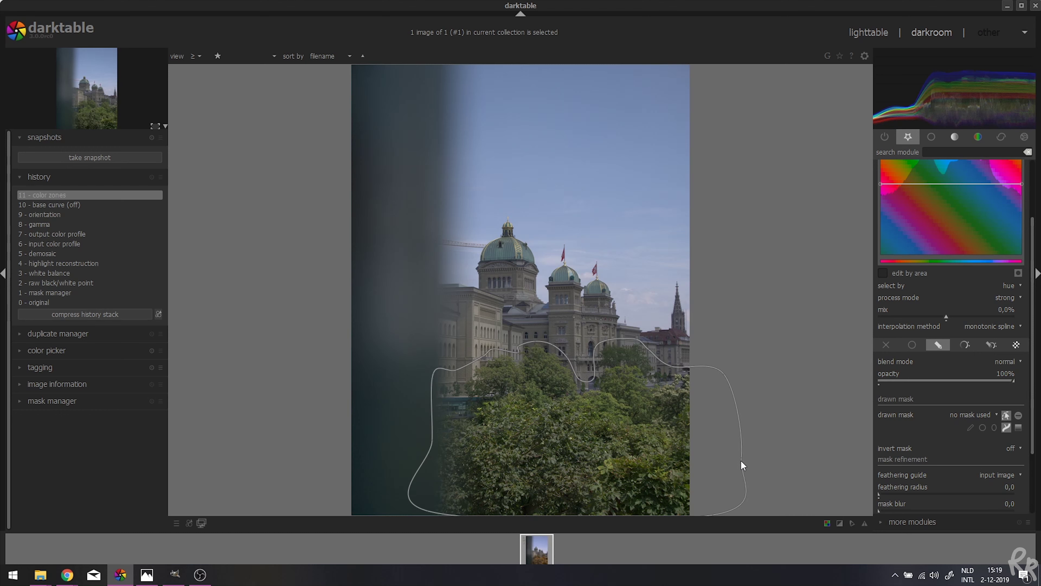
click(724, 475)
right_click(487, 403)
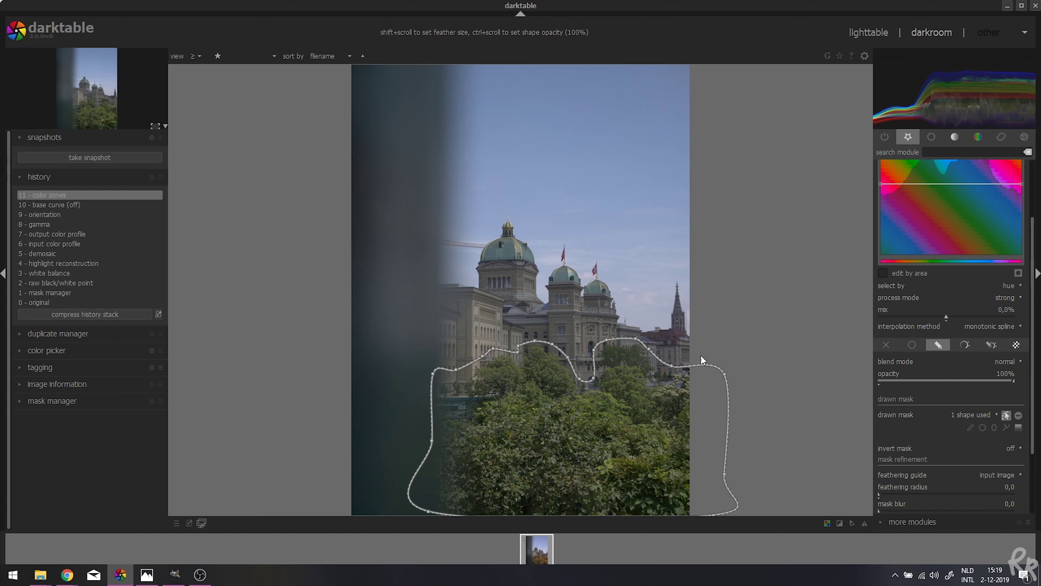
Set the drawn mask's feathering radius to 41.7 and mask blur to 24.2, and hide the mask outline on the photo
scroll(939, 455, down, 2)
click(901, 446)
click(911, 465)
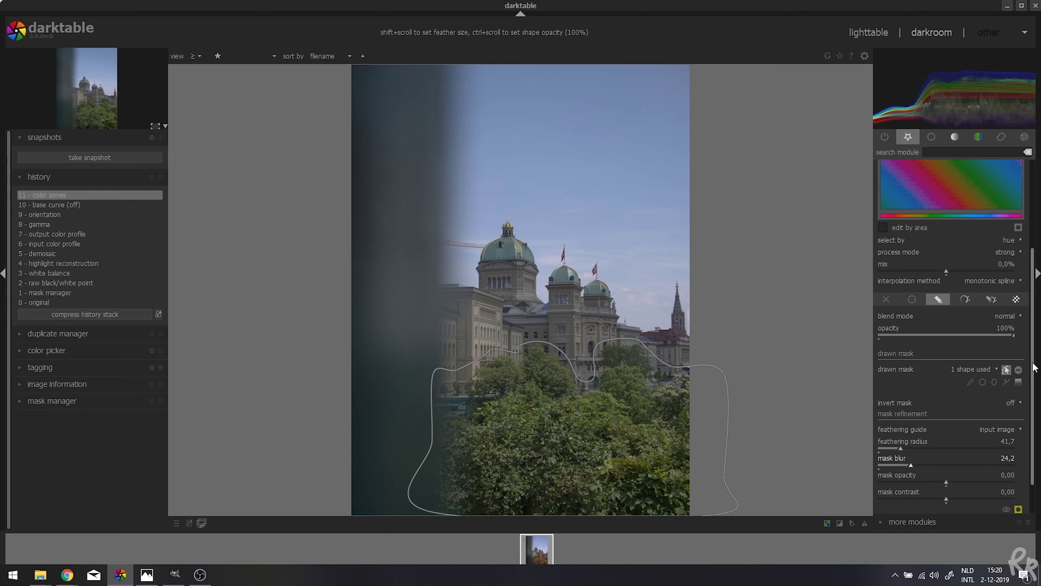
scroll(1035, 375, up, 4)
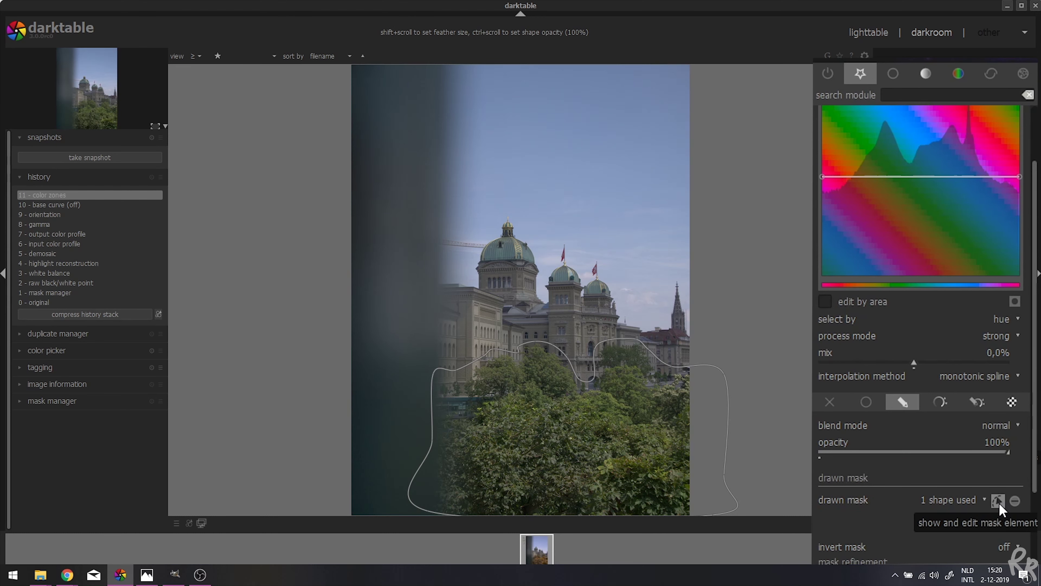
click(999, 501)
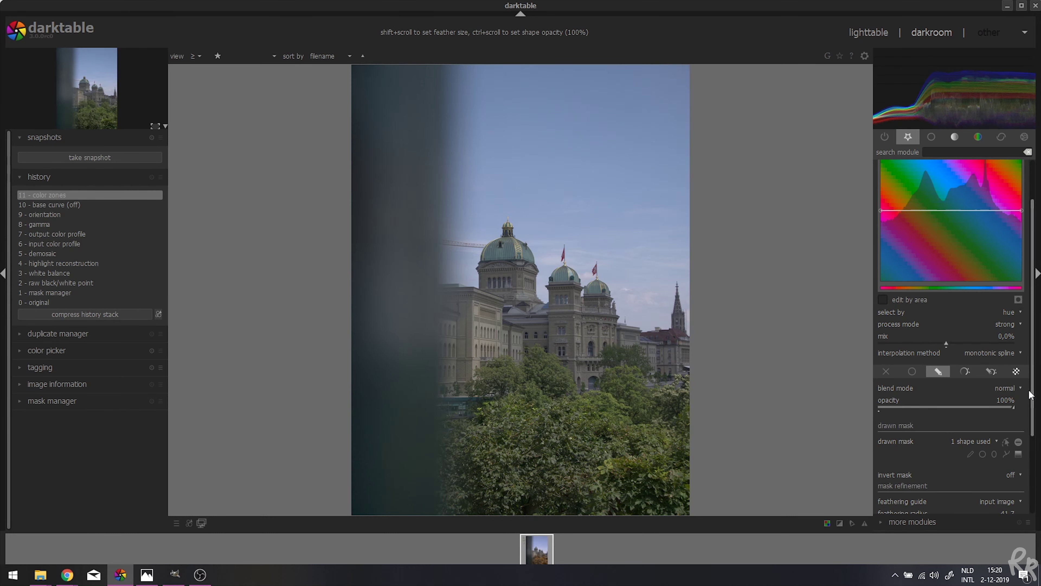
Lower the color zones hue curve with two nodes in the yellow and green range to turn the trees autumn orange
scroll(1036, 389, up, 2)
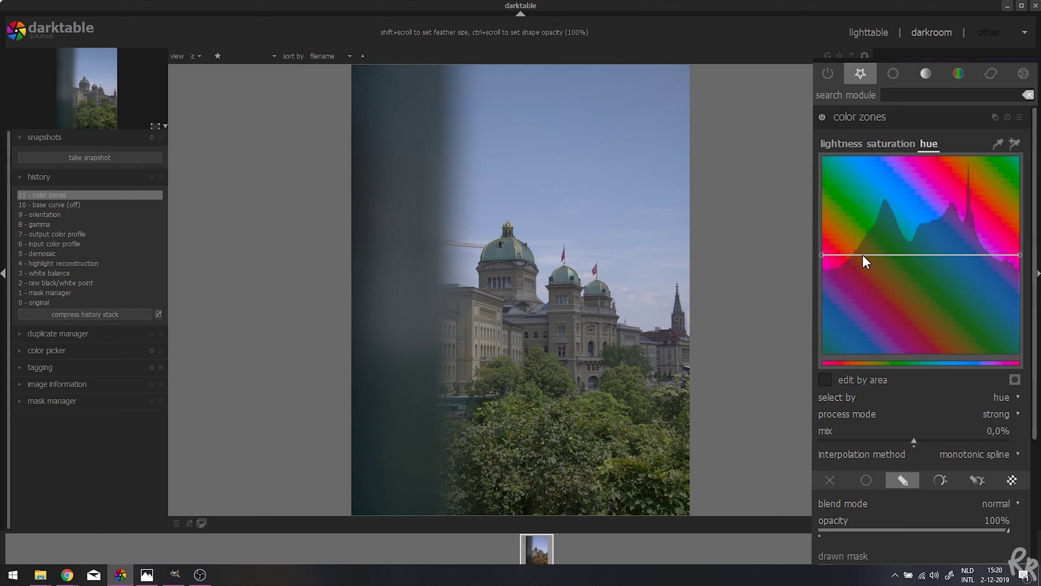
drag(874, 255, 874, 275)
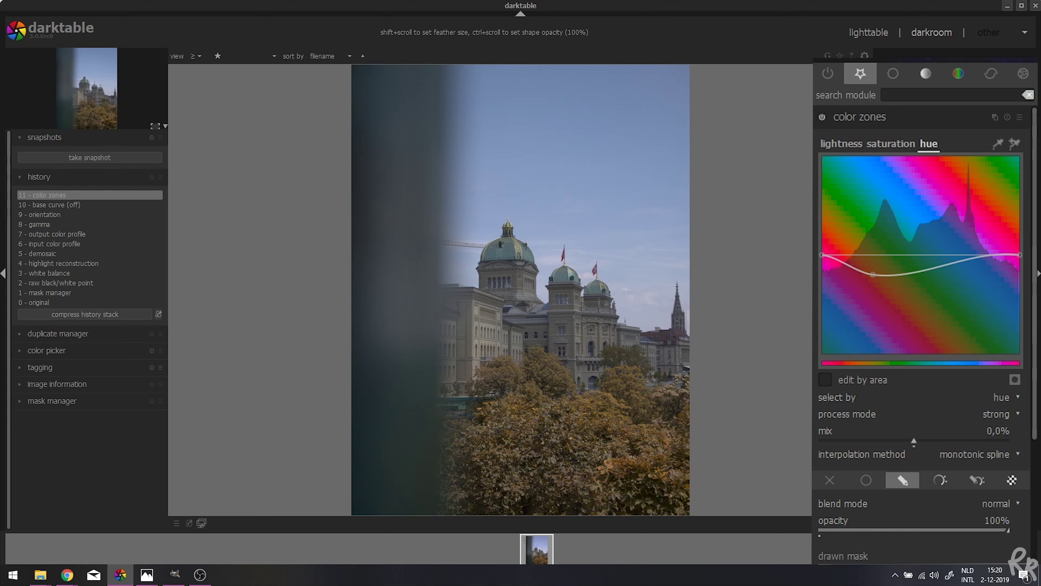
click(896, 279)
drag(905, 283, 905, 284)
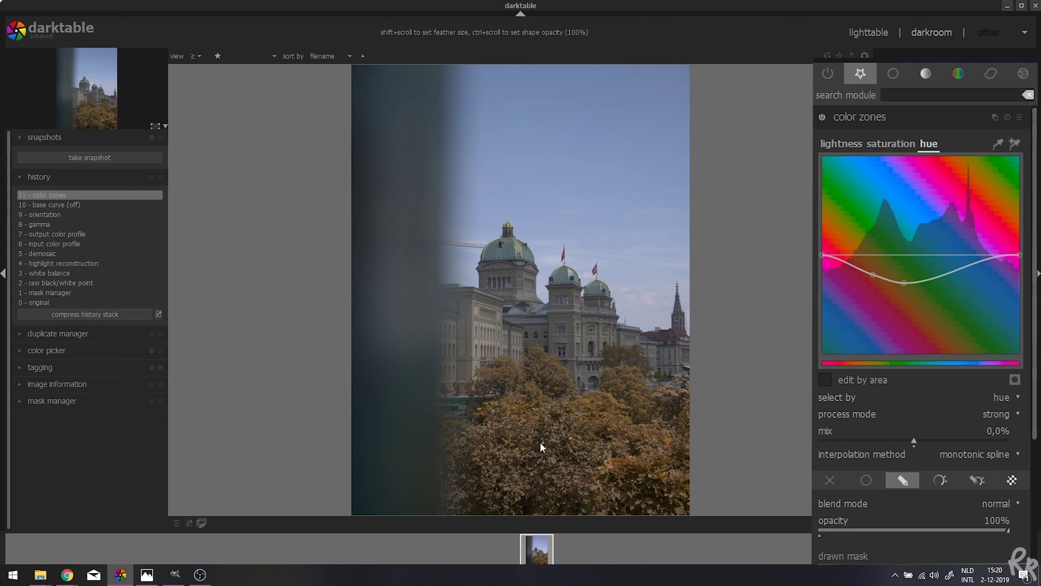
Add hue curve nodes that keep the reds and blues at the baseline, and even out the lowered yellow-green dip
click(855, 273)
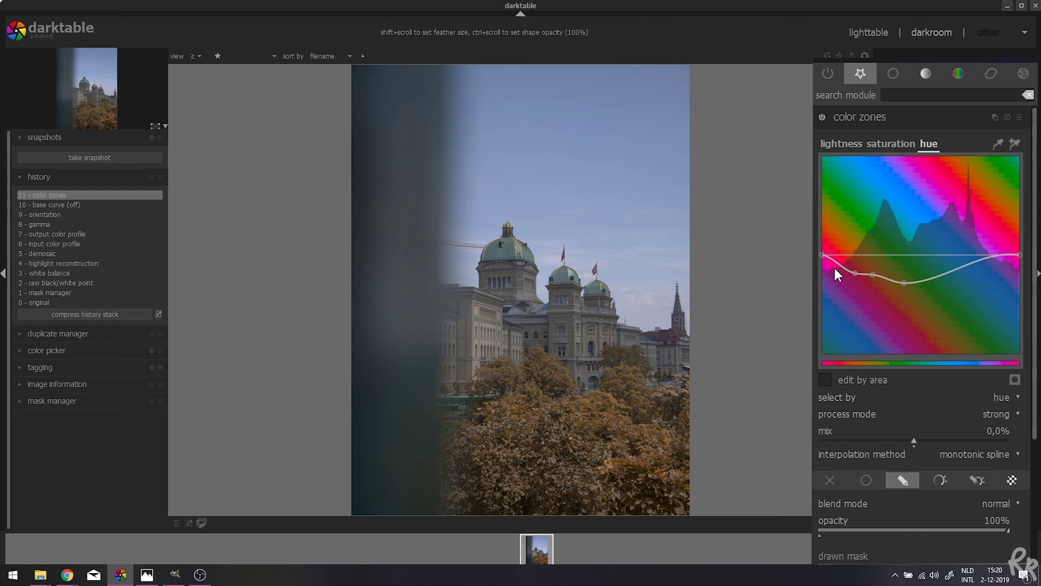
drag(840, 263, 845, 256)
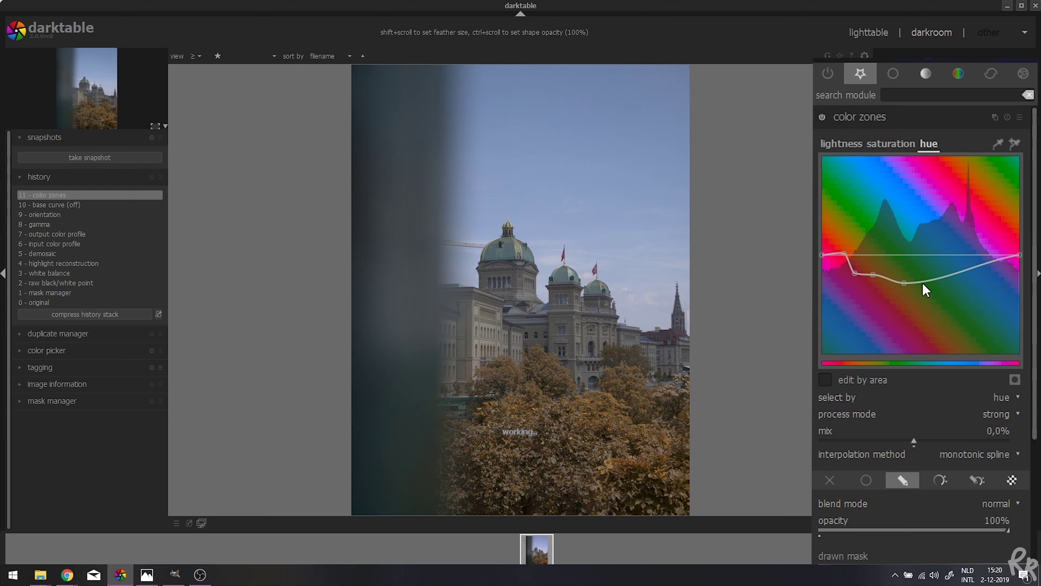
drag(932, 283, 935, 255)
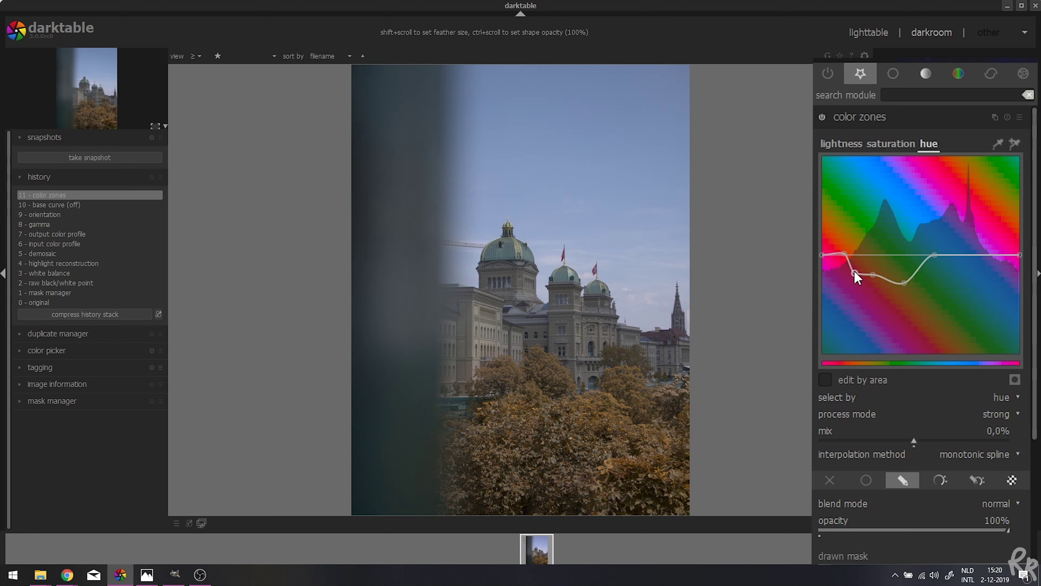
drag(876, 283, 874, 288)
drag(872, 287, 877, 282)
Raise the color zones saturation curve evenly across all hues, and compare the photo with the module off and on
click(893, 144)
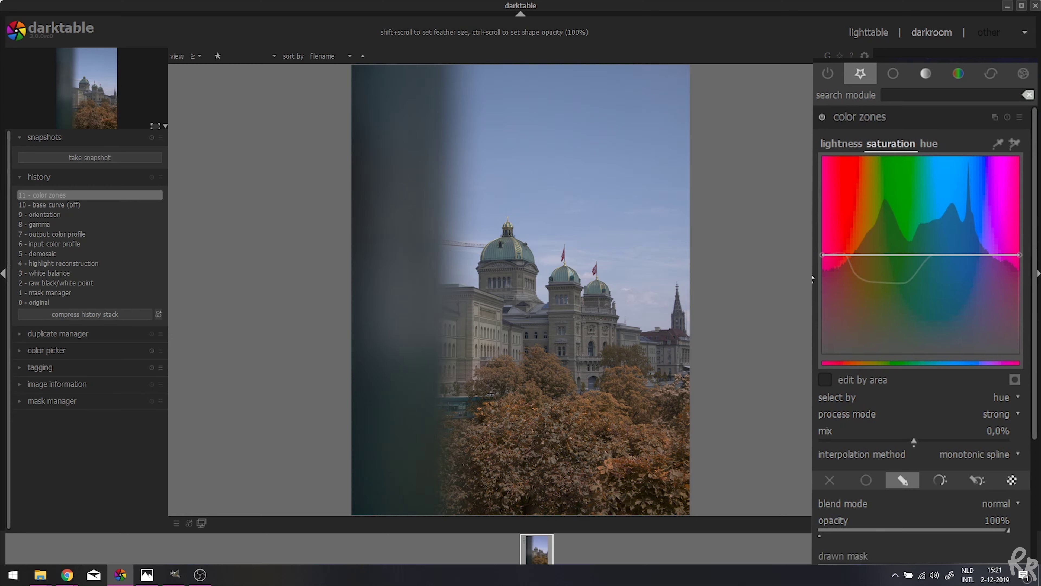
drag(823, 255, 823, 235)
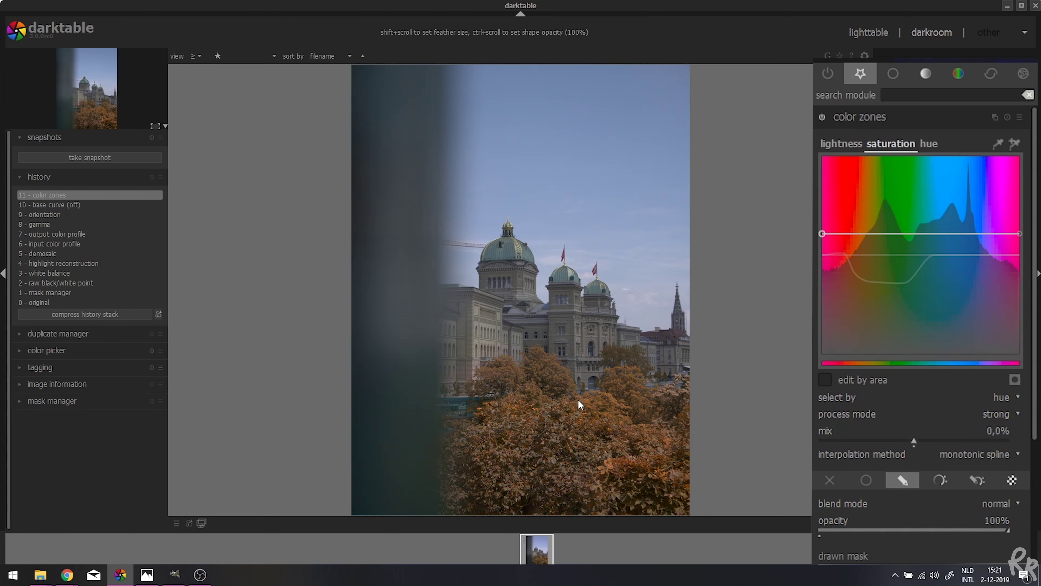
click(819, 119)
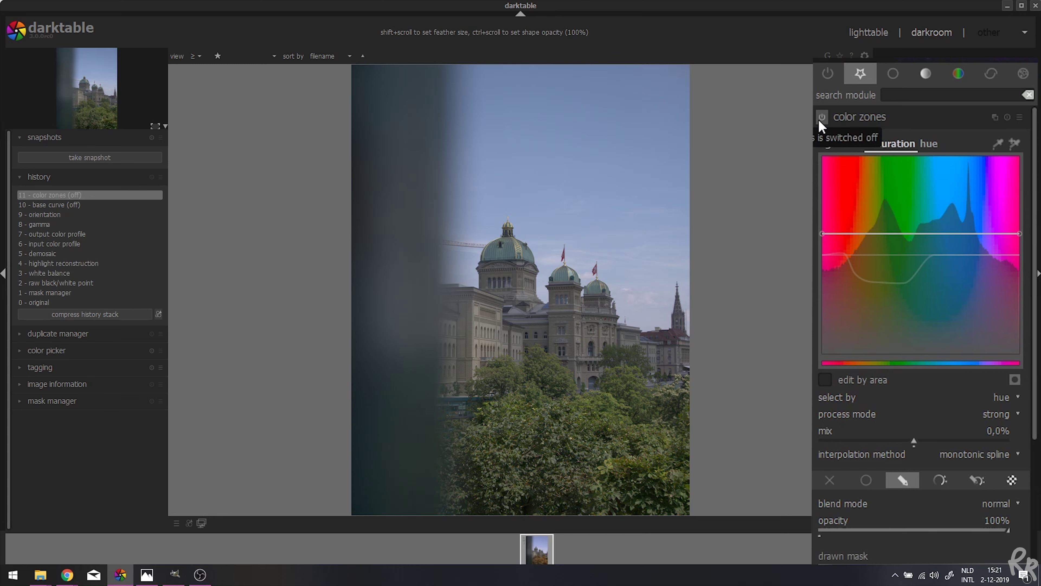
click(819, 119)
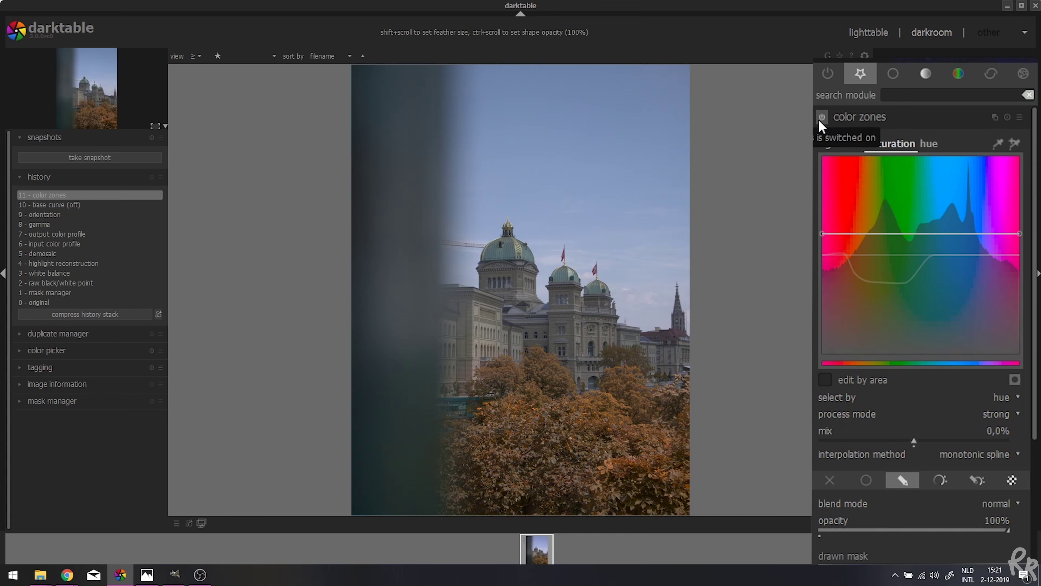
Adjust the color zones lightness curve very slightly as a whole, and collapse the module
click(831, 145)
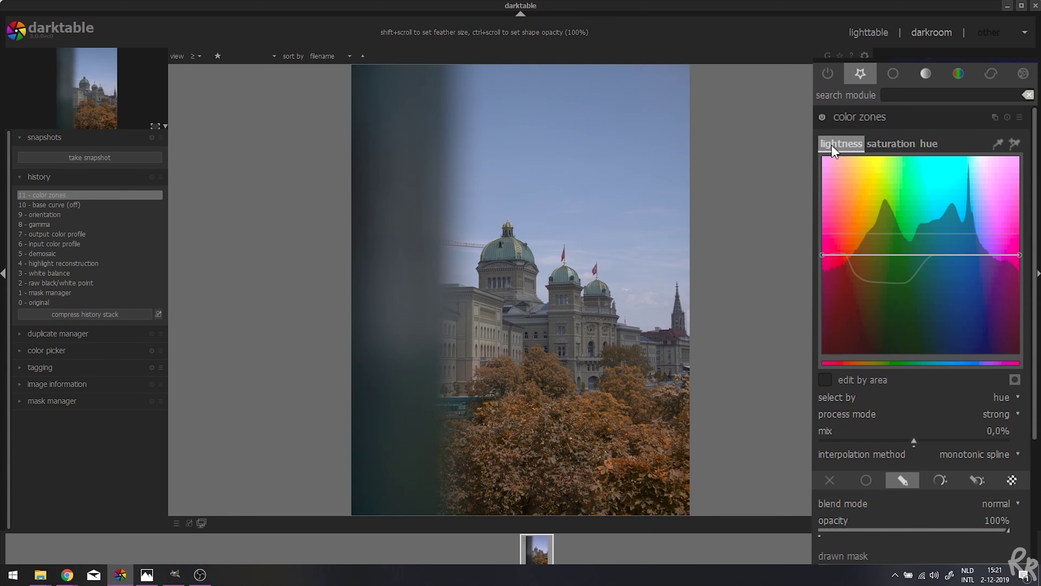
mouse_move(823, 256)
mouse_down()
mouse_move(825, 248)
mouse_move(825, 269)
mouse_move(825, 254)
mouse_up()
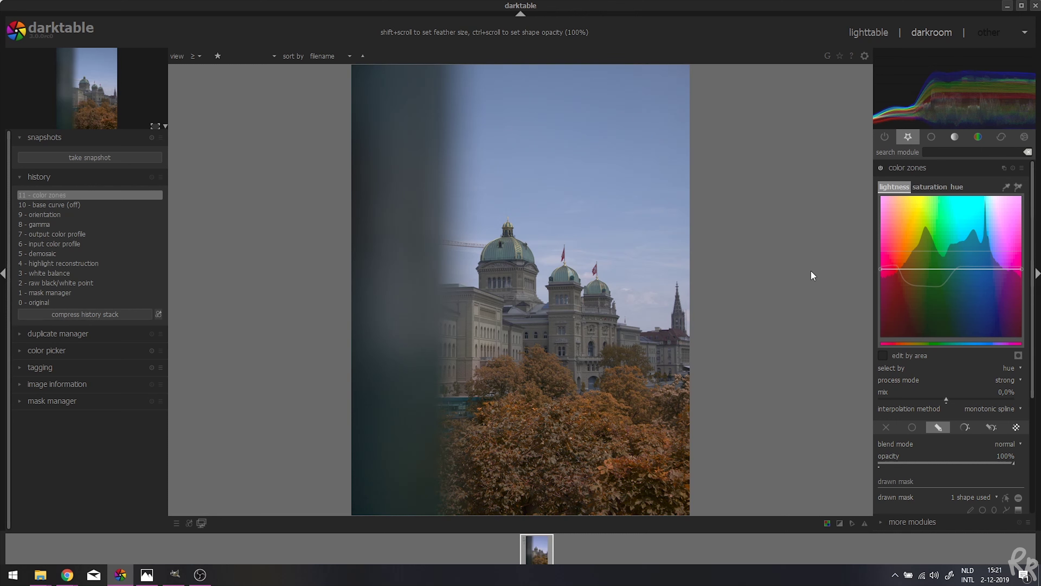
click(911, 165)
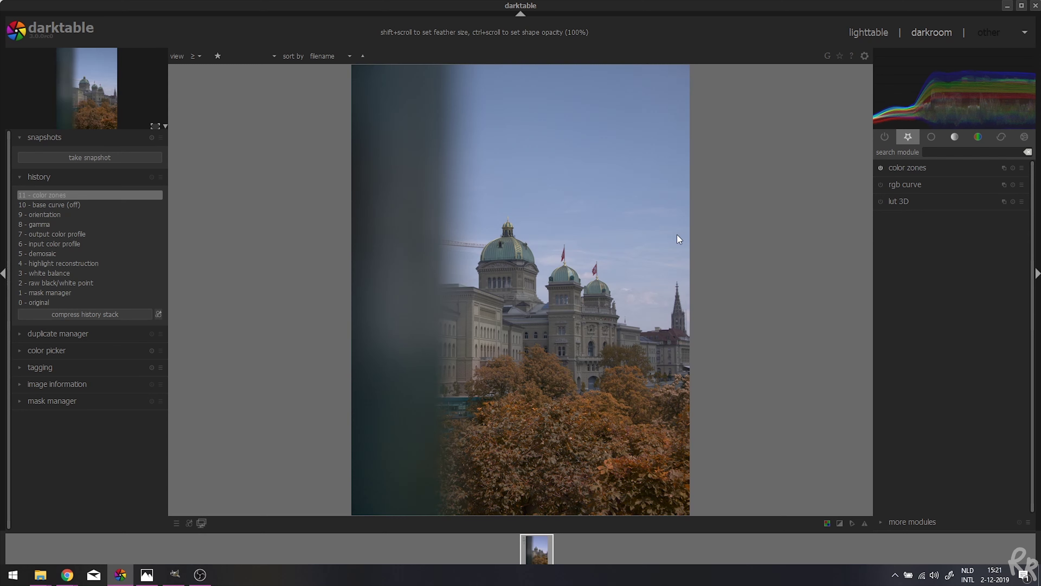
Expand the rgb curve module and switch it on
click(943, 185)
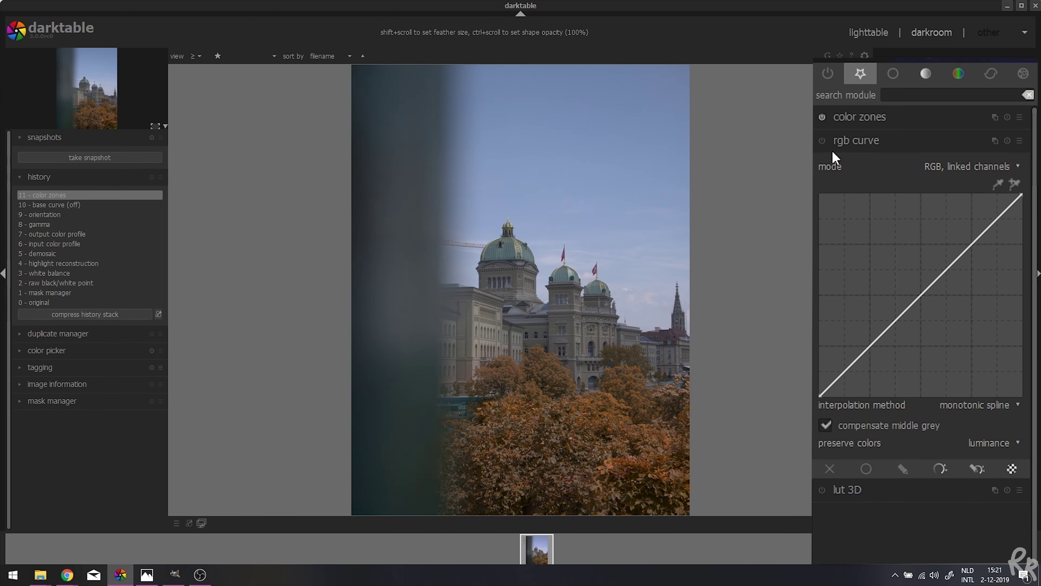
click(880, 185)
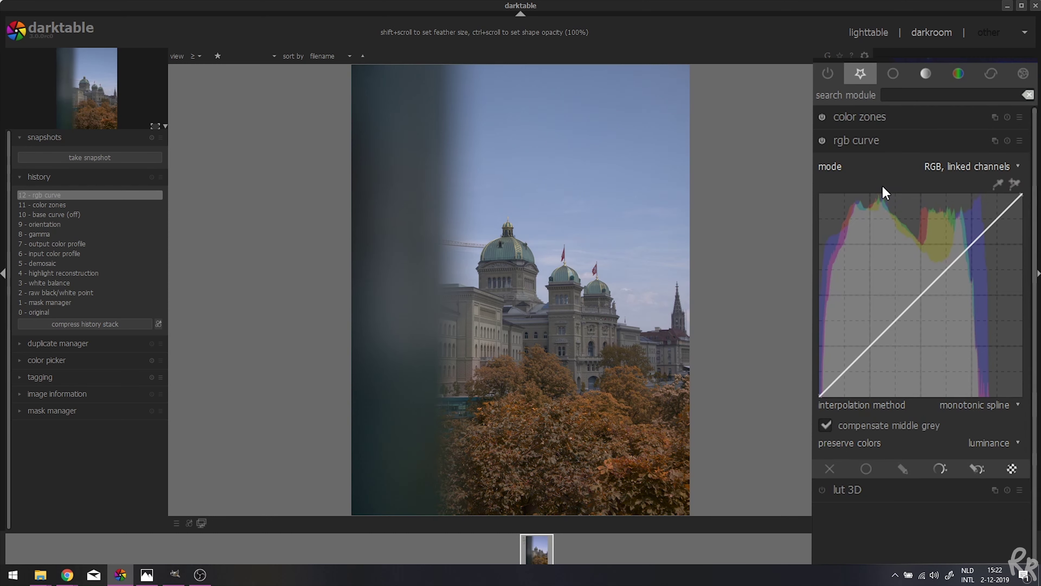
Try raising the red, green and blue curves separately in RGB, independent channels mode, and reset the rgb curve module
click(990, 204)
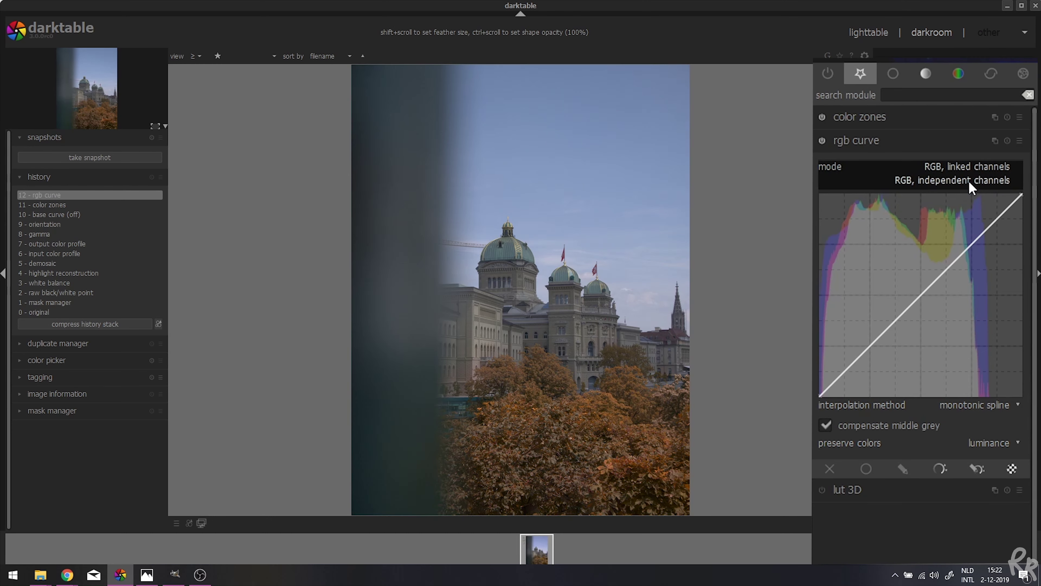
click(968, 181)
drag(915, 300, 906, 282)
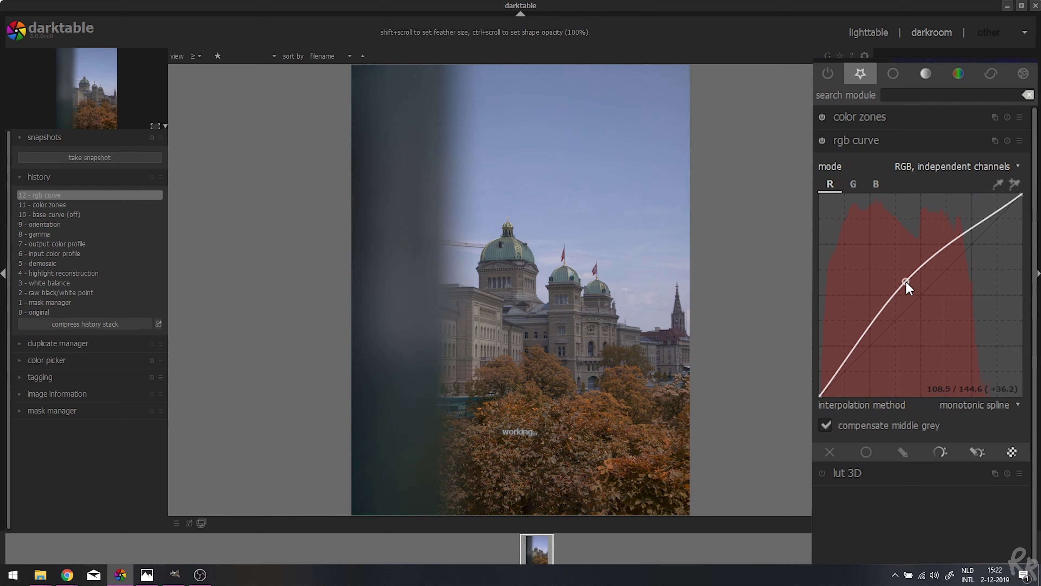
click(854, 184)
drag(913, 289, 893, 273)
click(876, 184)
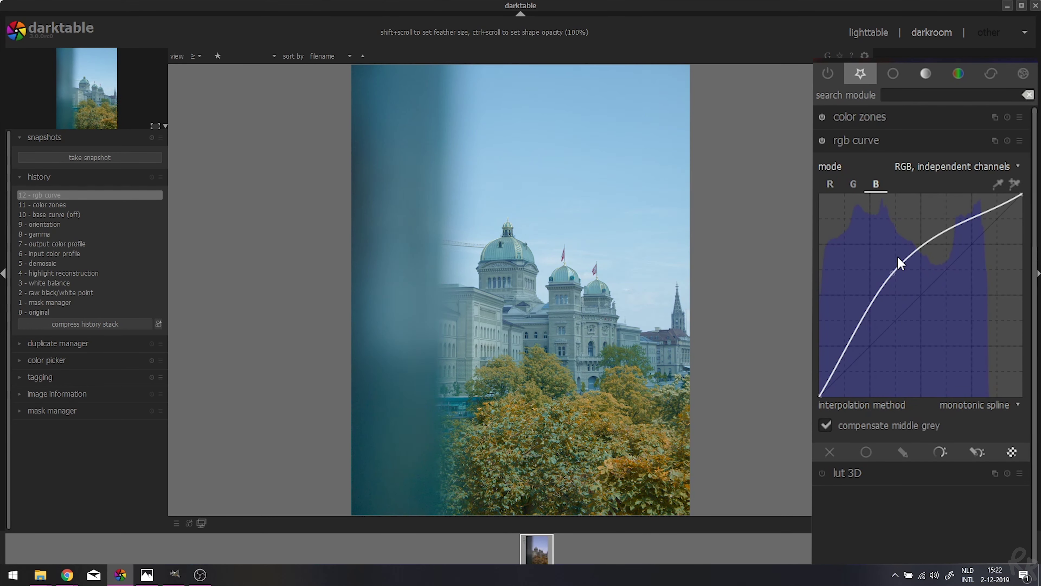
double_click(897, 241)
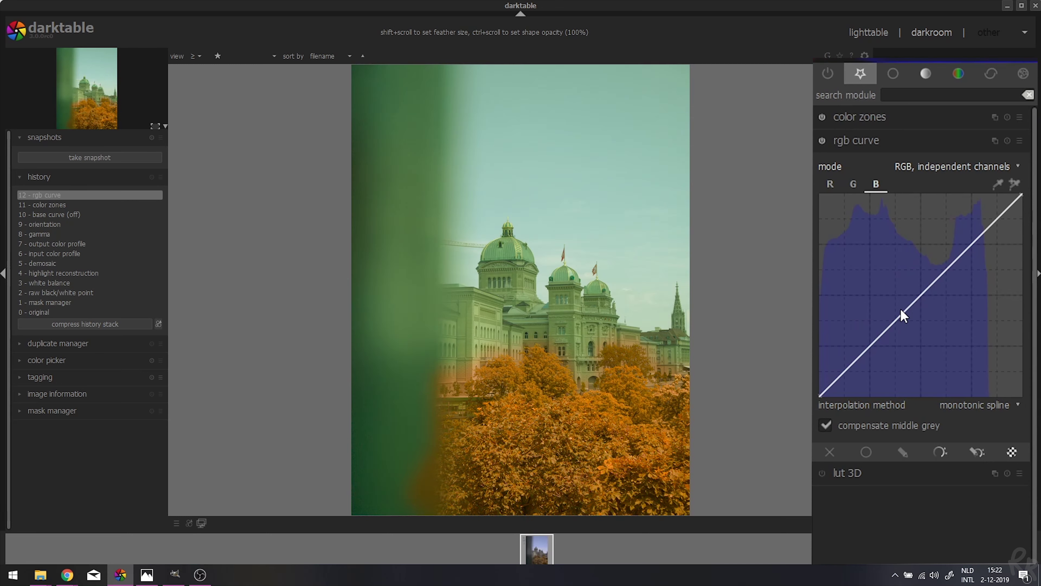
click(1008, 141)
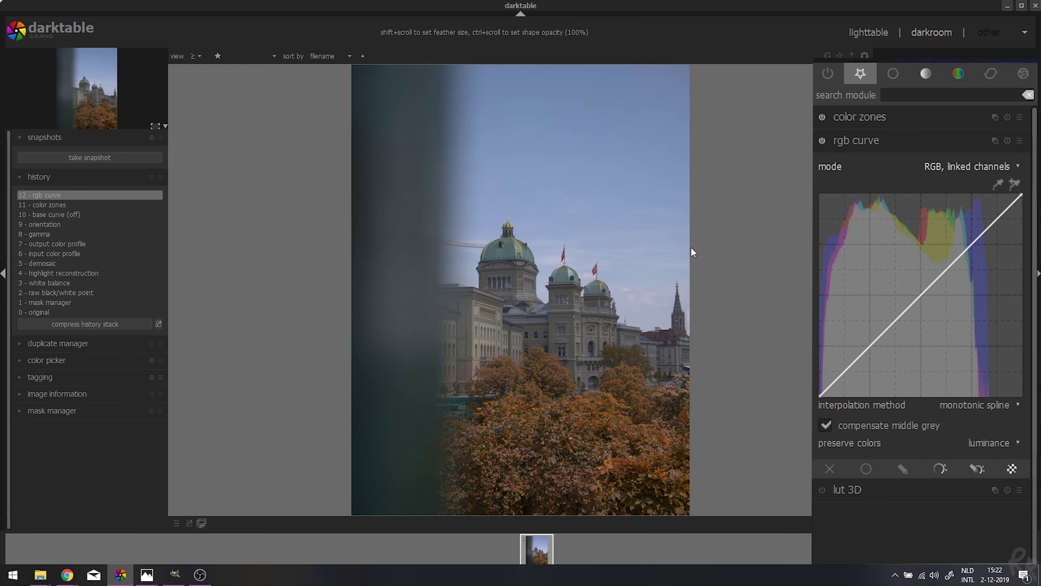
Try raising and lowering the red curve in RGB, independent channels mode, and restore it to a straight line
click(955, 168)
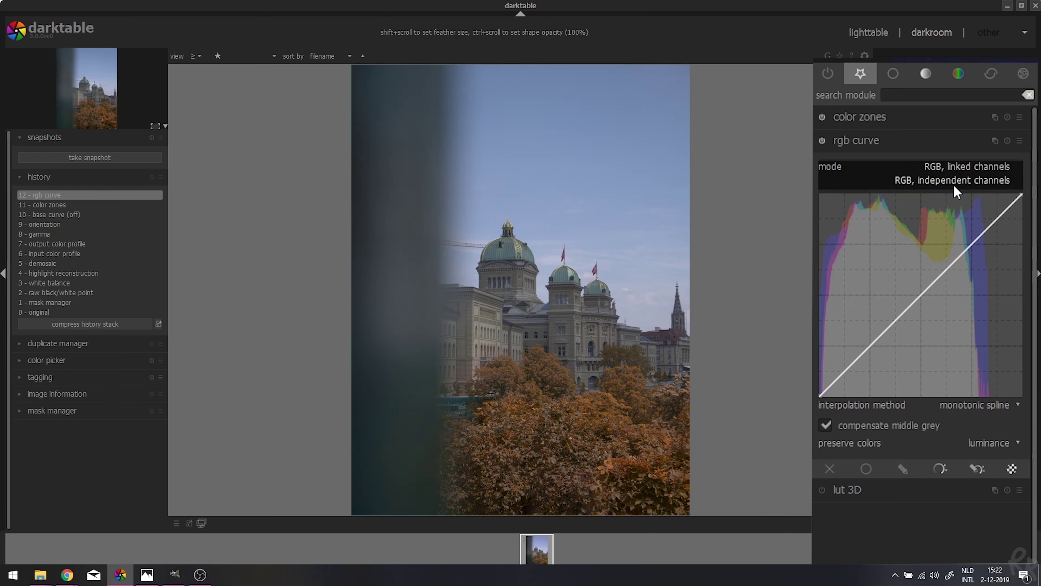
click(955, 186)
drag(913, 288, 910, 283)
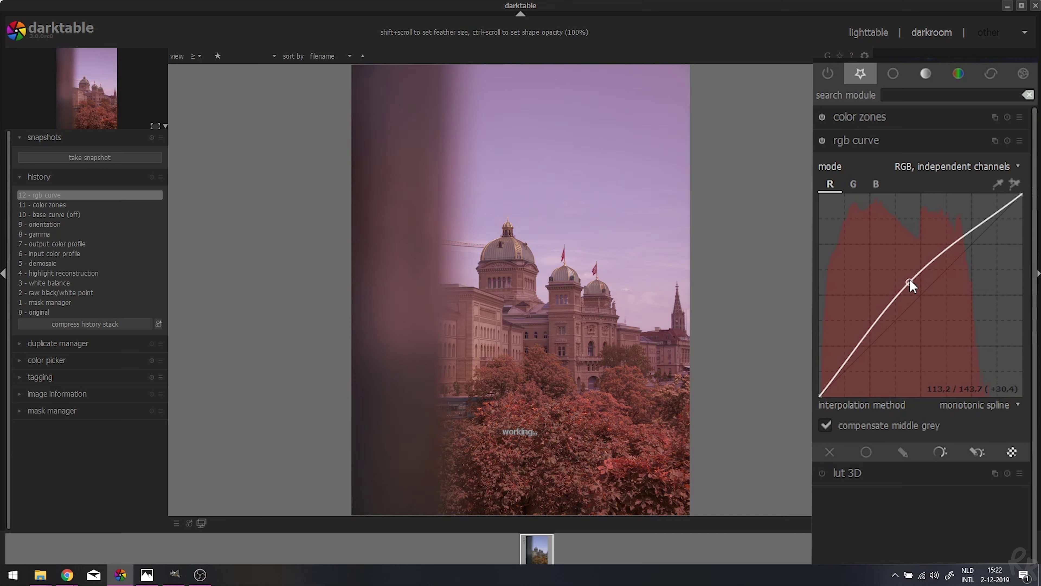
drag(910, 279, 933, 309)
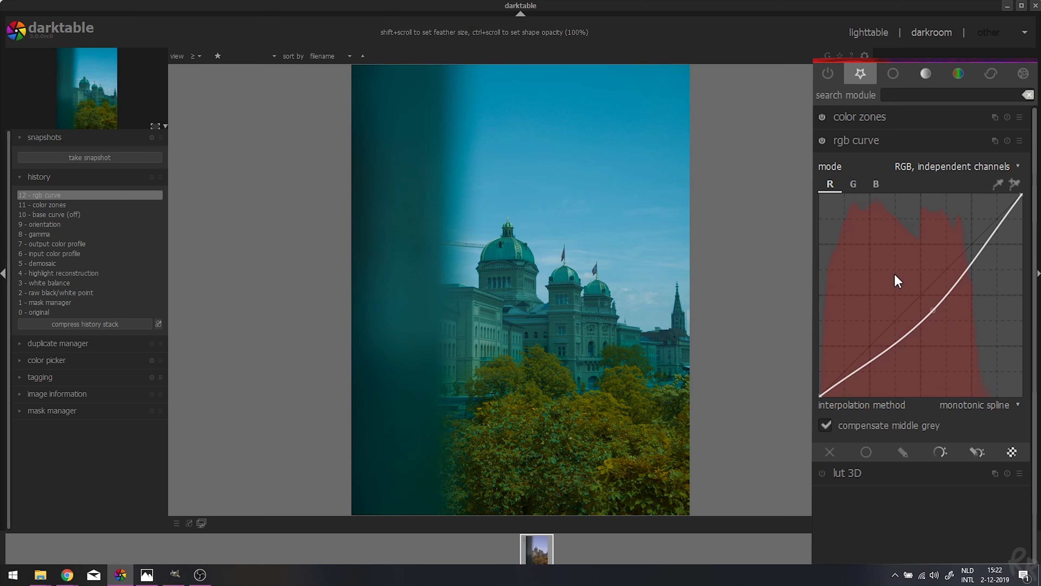
double_click(941, 304)
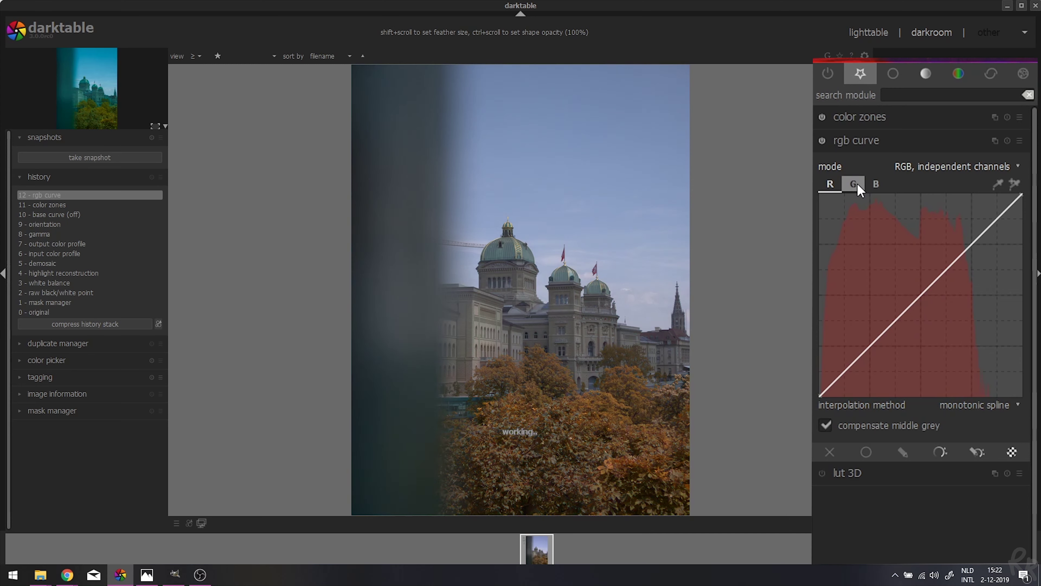
Try lowering the green and blue curves one after the other, straightening each, and reset the rgb curve module
click(854, 183)
drag(906, 304, 930, 336)
double_click(934, 327)
click(876, 184)
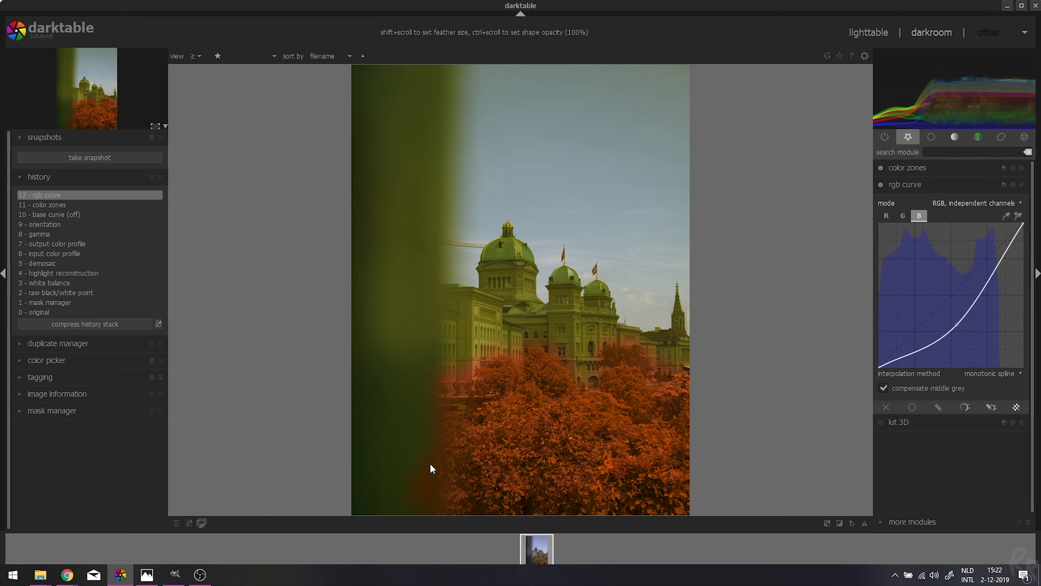
double_click(956, 306)
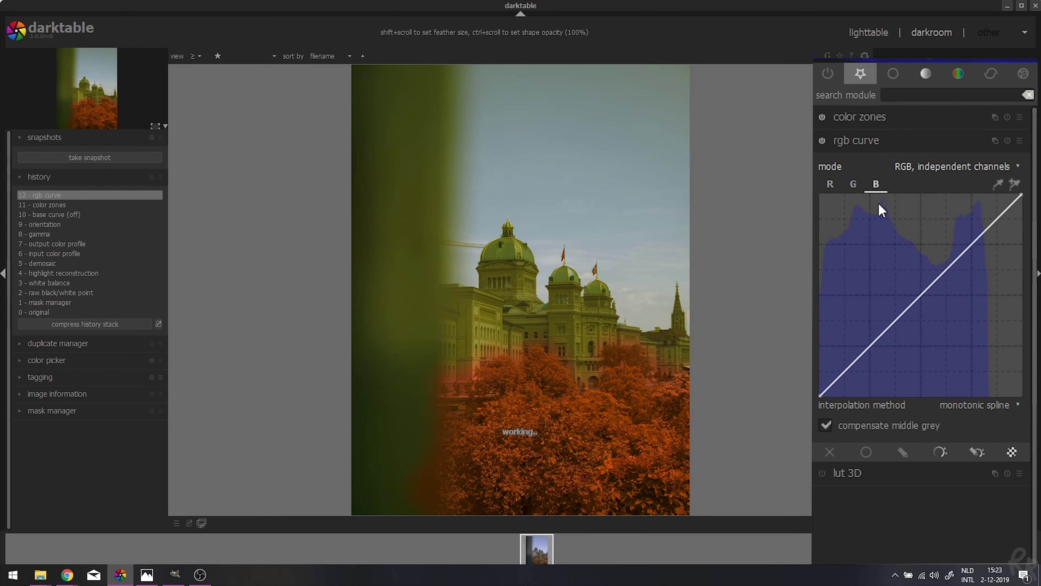
click(1008, 143)
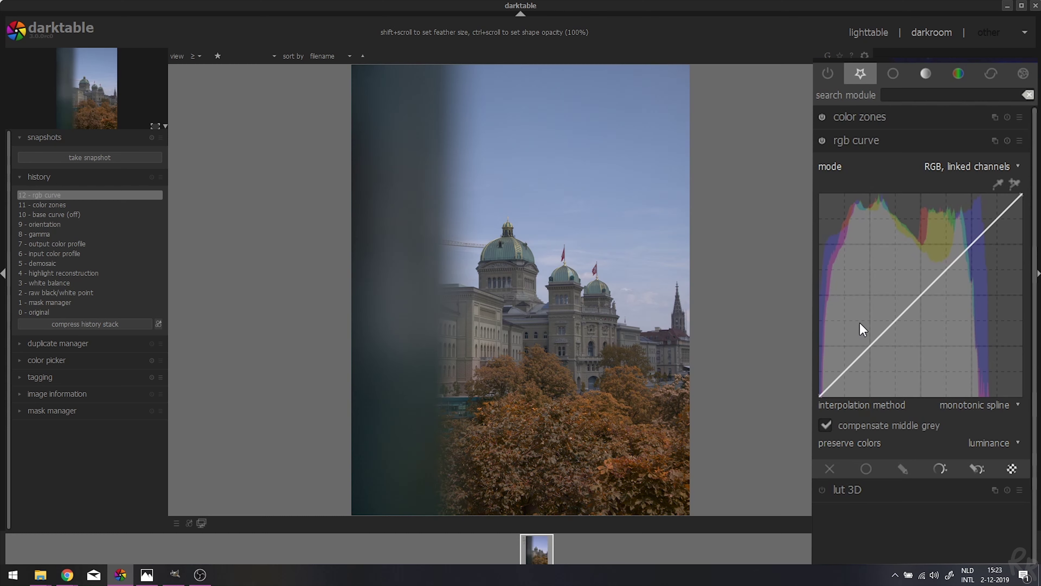
Shape the rgb curve in linked channels mode by raising the midtones, lowering the shadows and slightly raising the highlights
drag(919, 296, 913, 284)
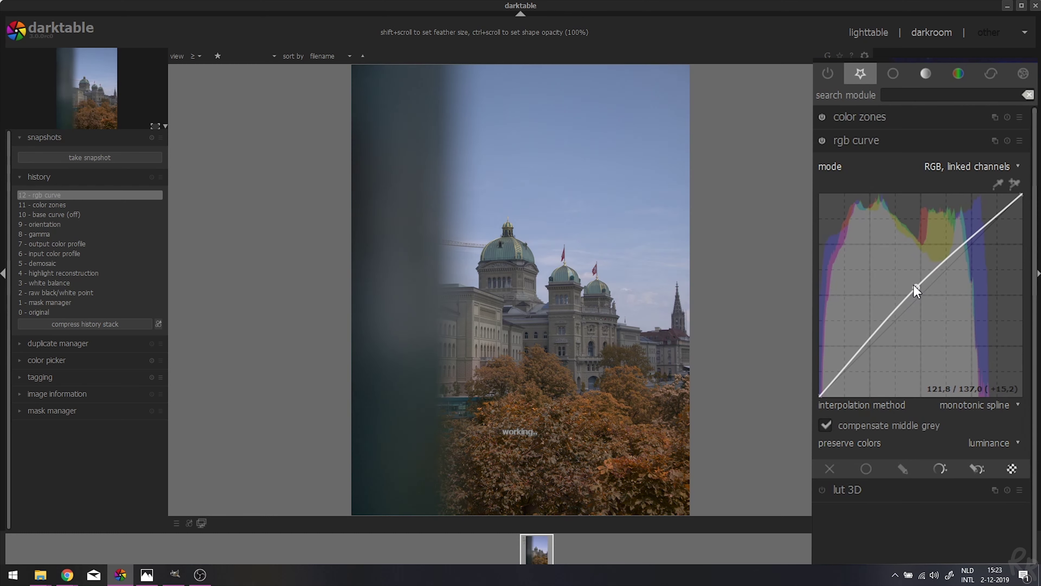
drag(837, 376, 836, 388)
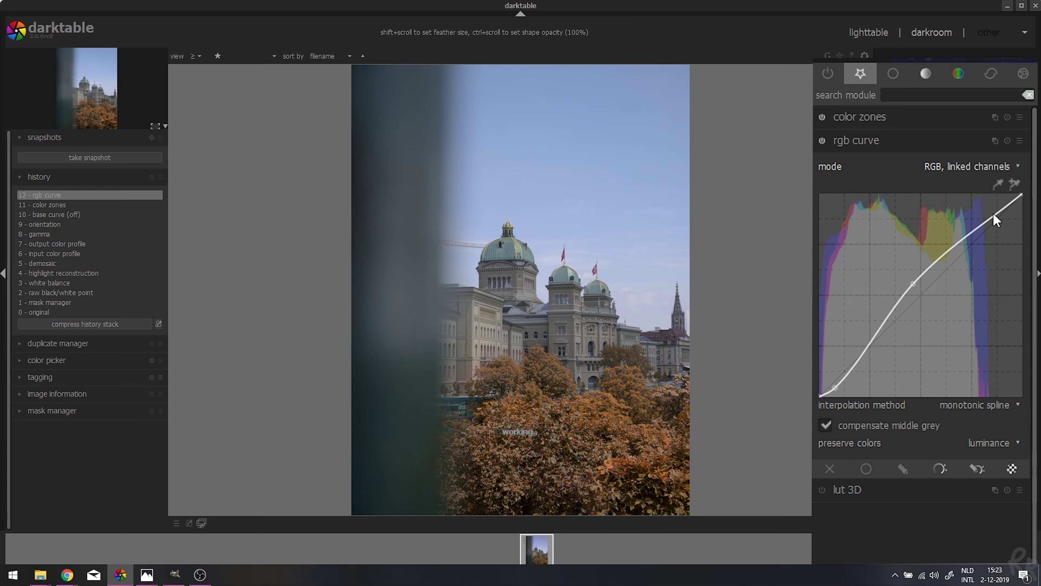
drag(985, 222, 981, 218)
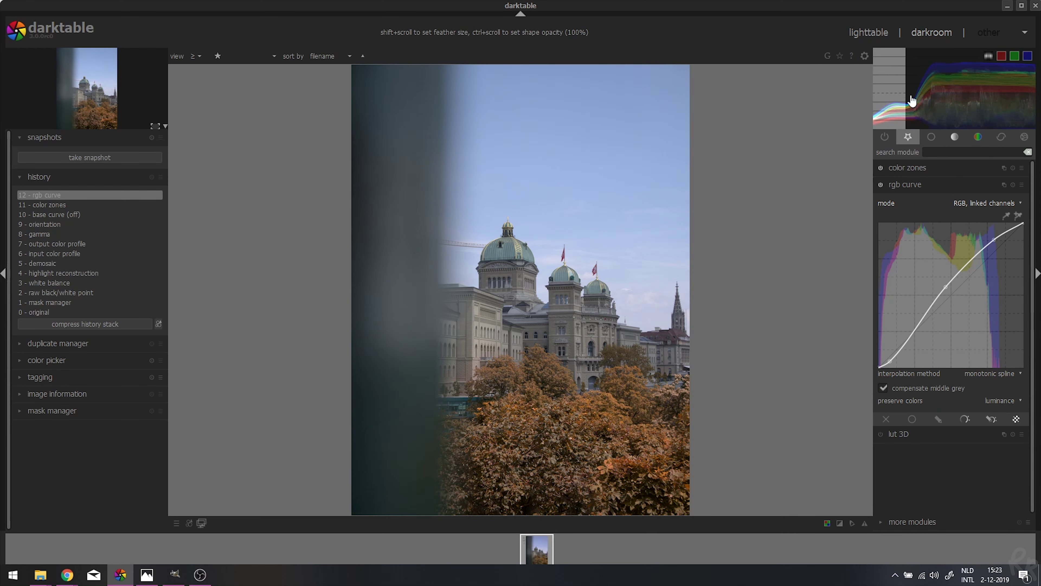
Switch the scope from waveform to histogram and raise the photo's exposure slightly directly on the histogram
click(989, 56)
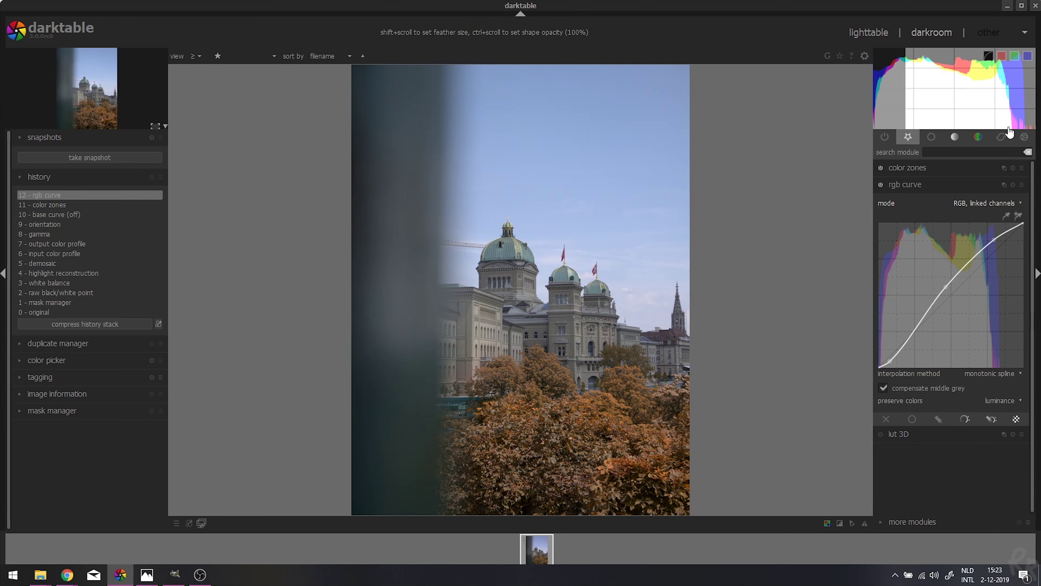
scroll(1009, 131, up, 1)
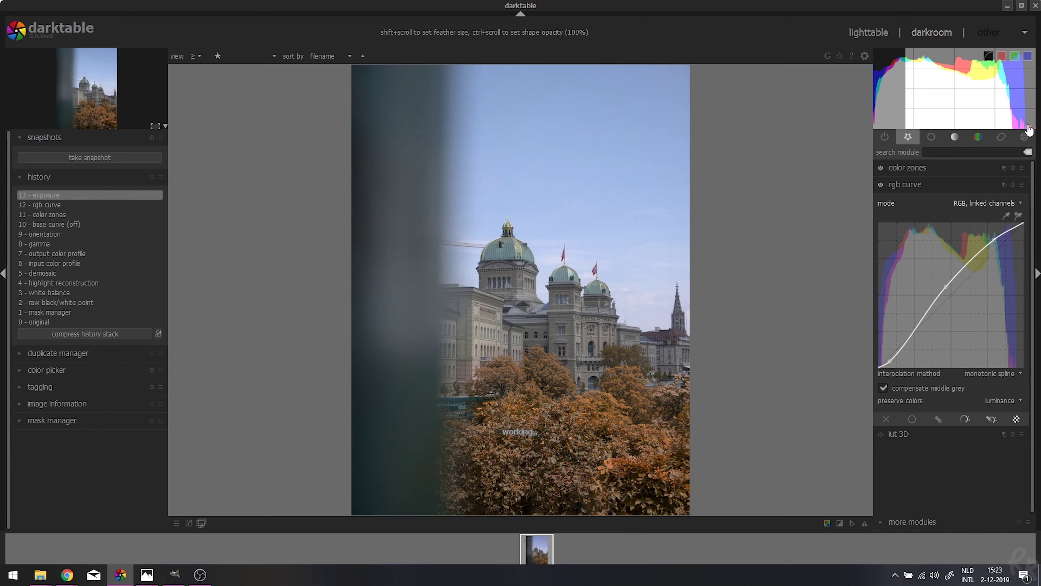
scroll(1020, 131, up, 1)
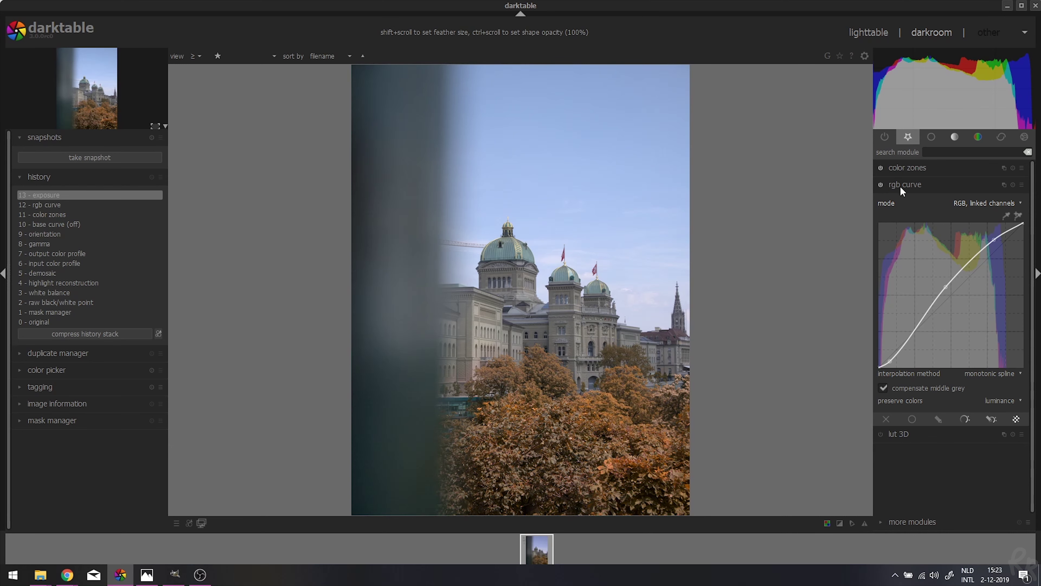
Collapse the rgb curve module and expand the lut 3D module
click(858, 142)
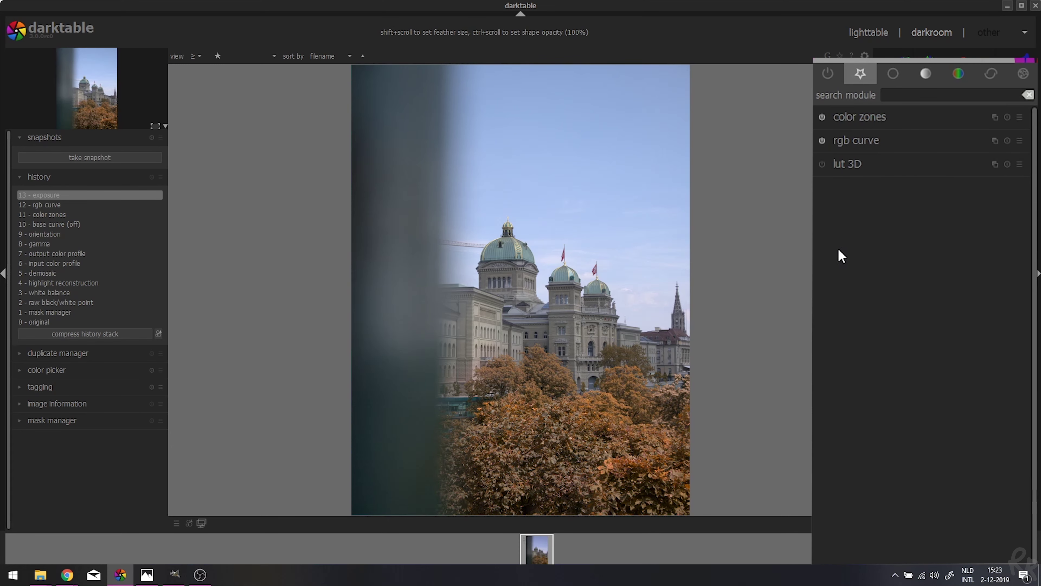
click(860, 166)
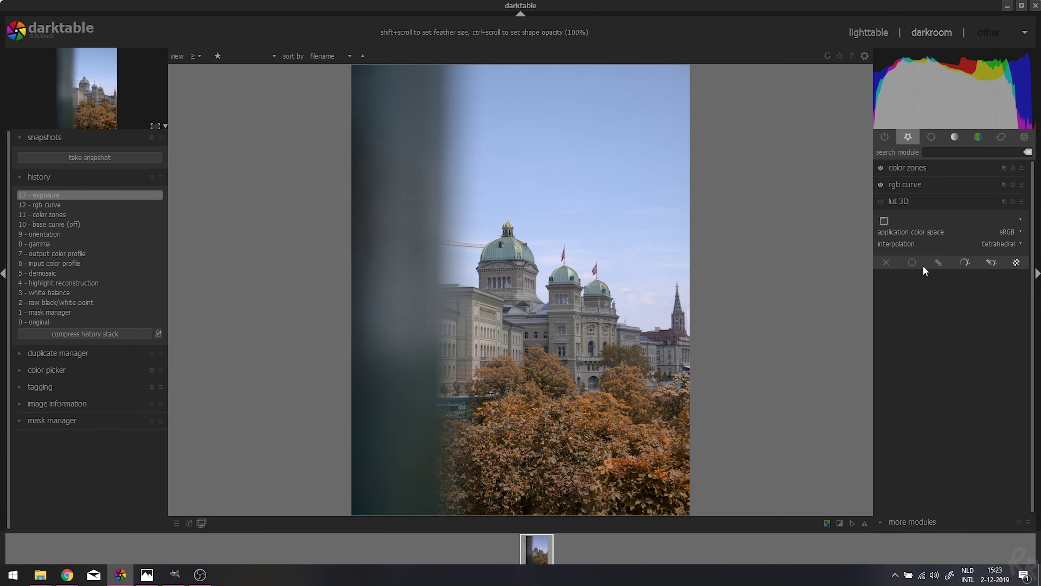
Search the modules for "lut", check the favourite option of lut 3D, and return to the favourites group
click(898, 528)
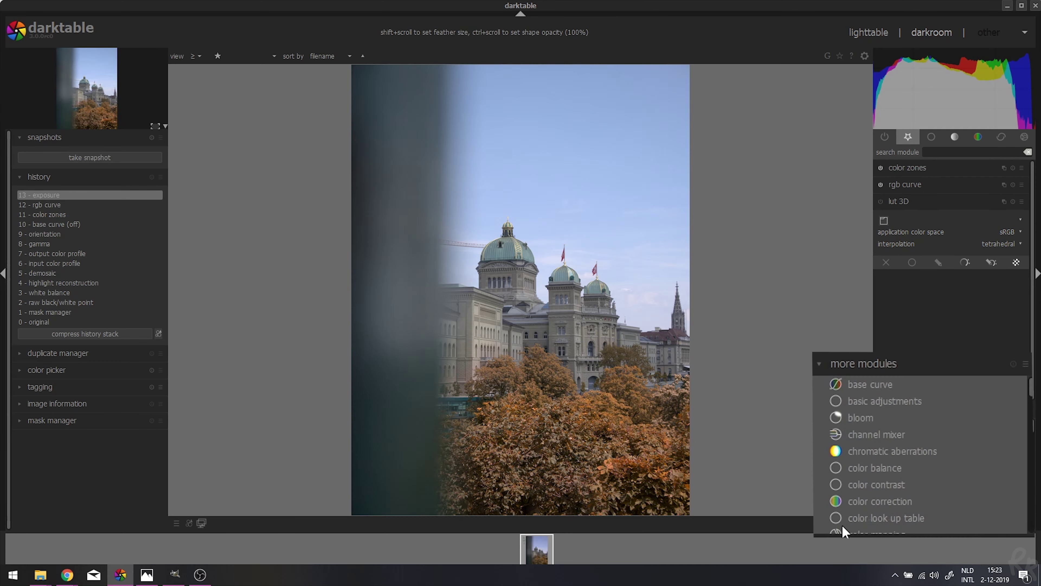
click(887, 369)
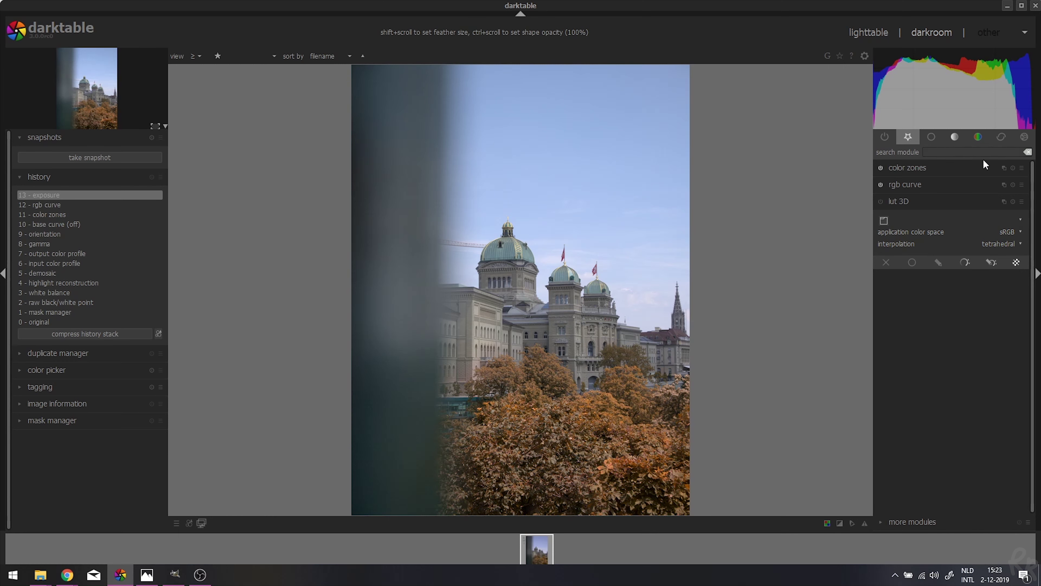
text(lut)
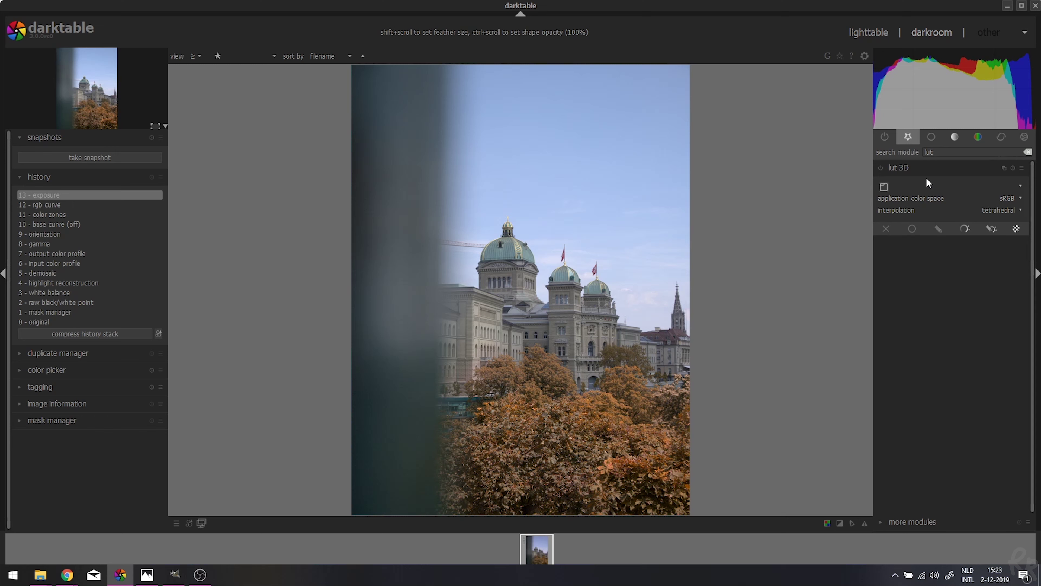
click(1023, 170)
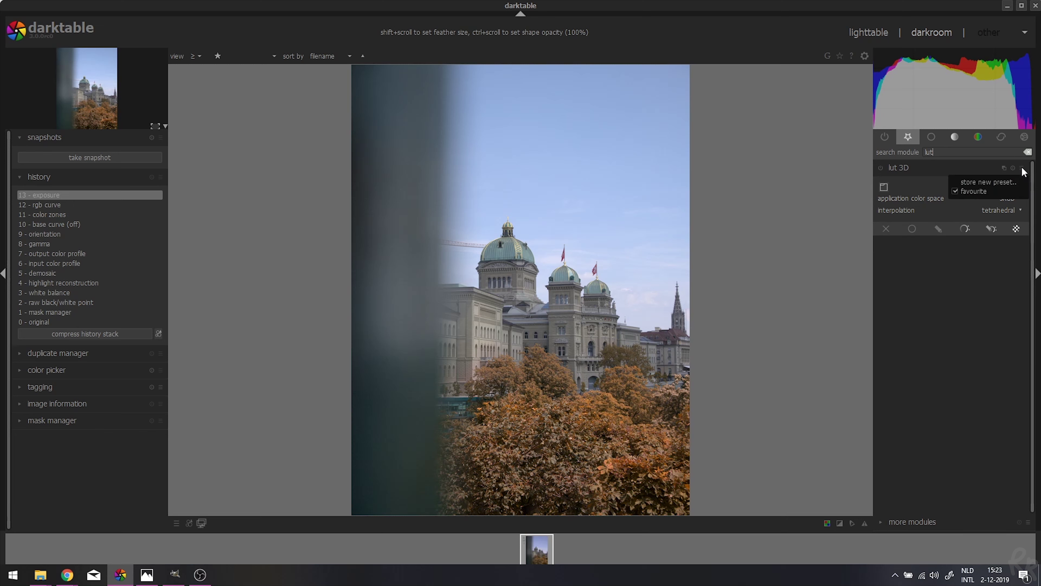
click(968, 190)
click(907, 137)
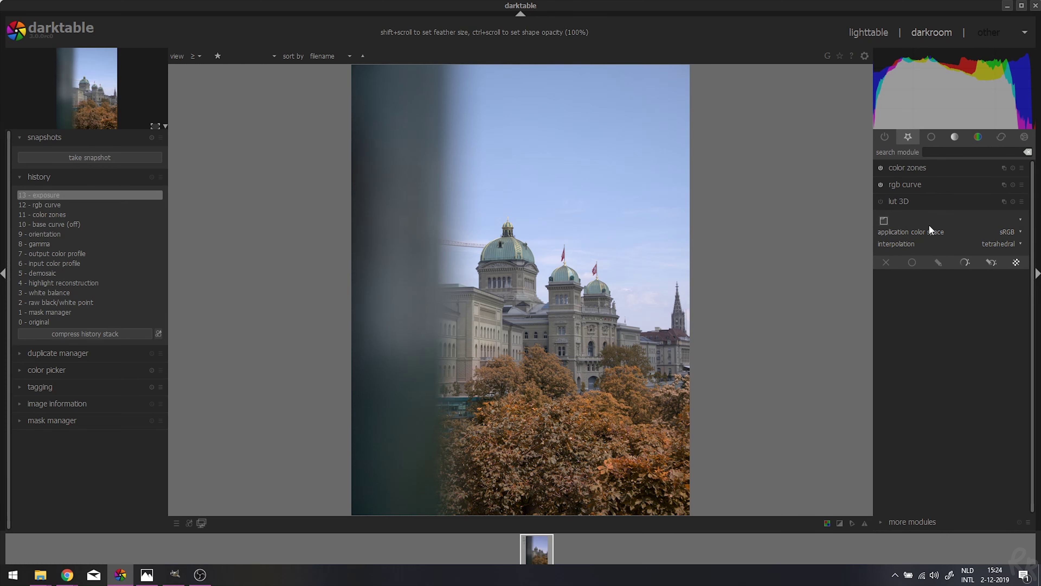
Load Cinematic-9.cube from the ON1 Cinematic LUTs folder into lut 3D, with the file filter set to 3D lut (cube)
click(885, 220)
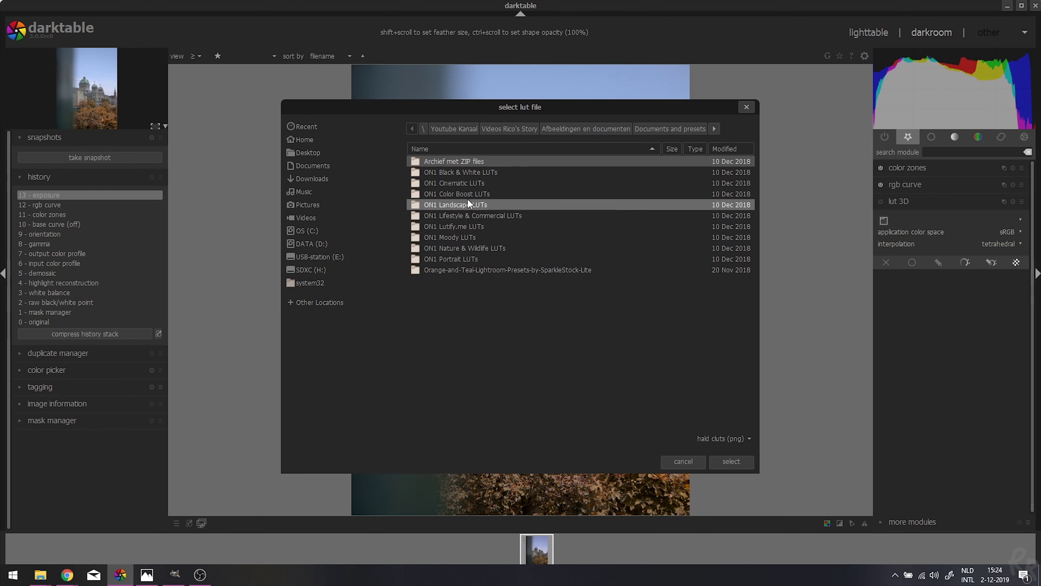
double_click(470, 184)
double_click(444, 183)
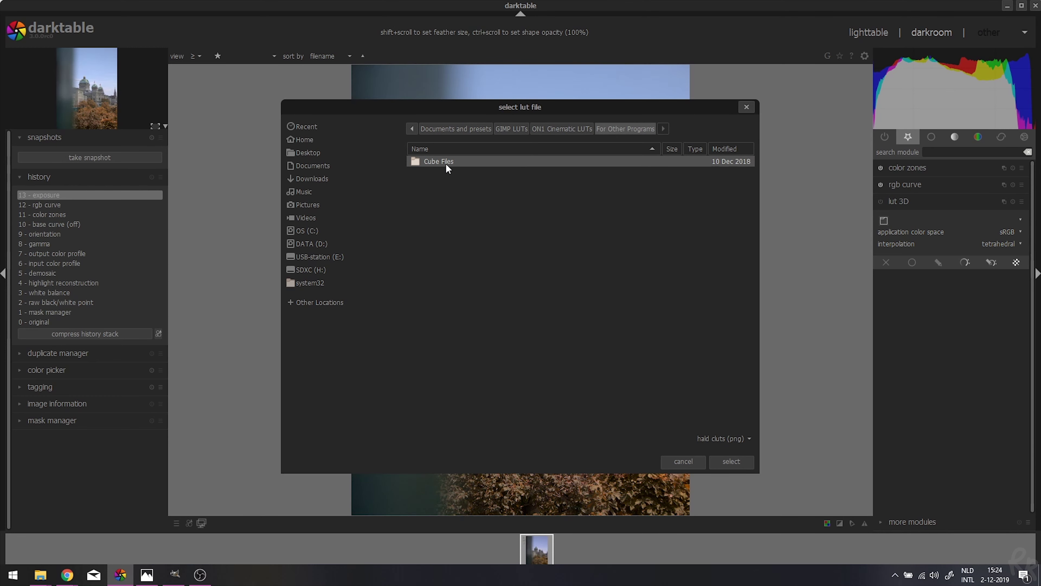
double_click(446, 163)
click(709, 440)
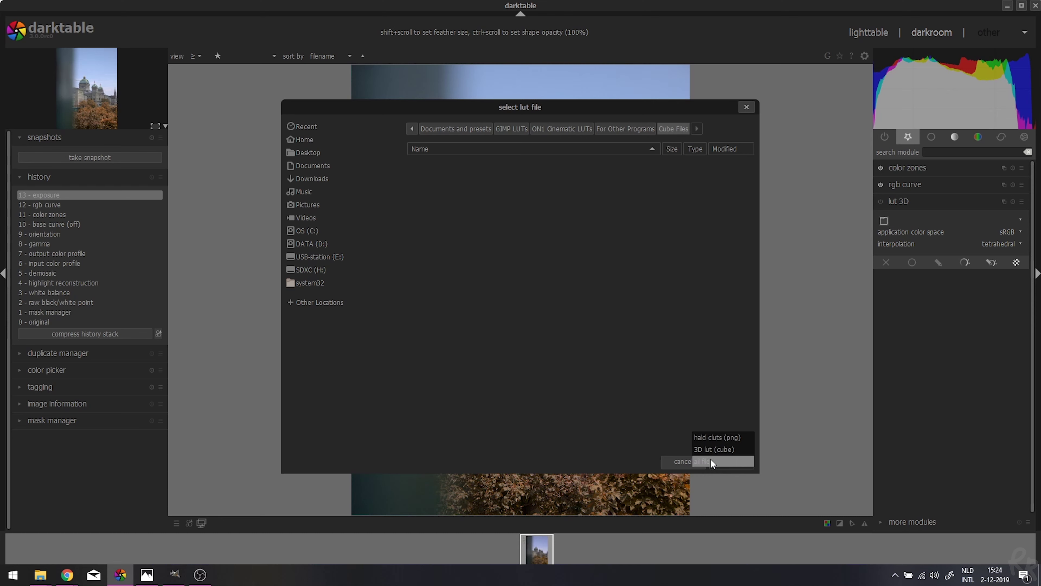
click(718, 449)
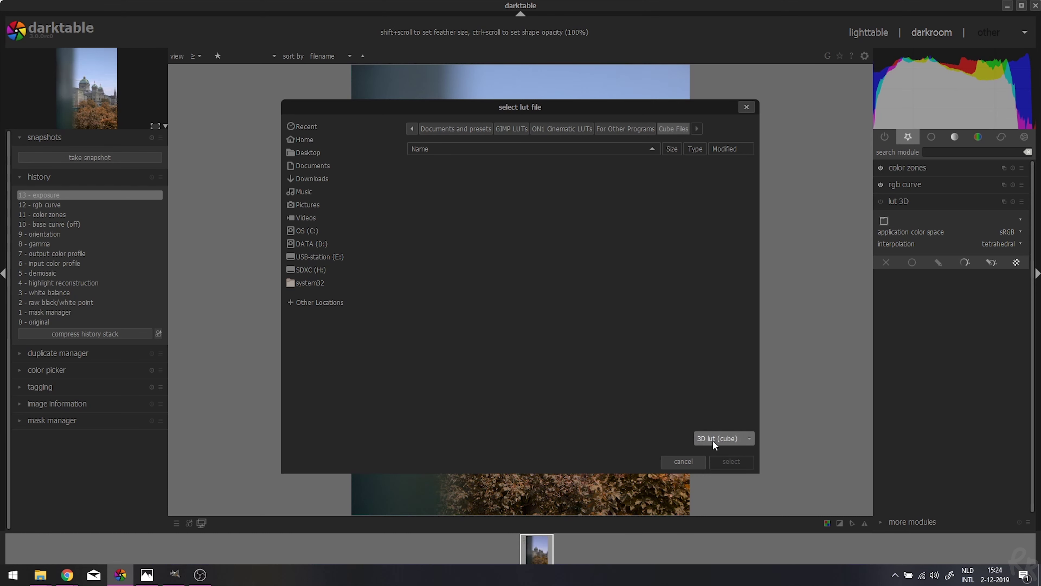
click(576, 128)
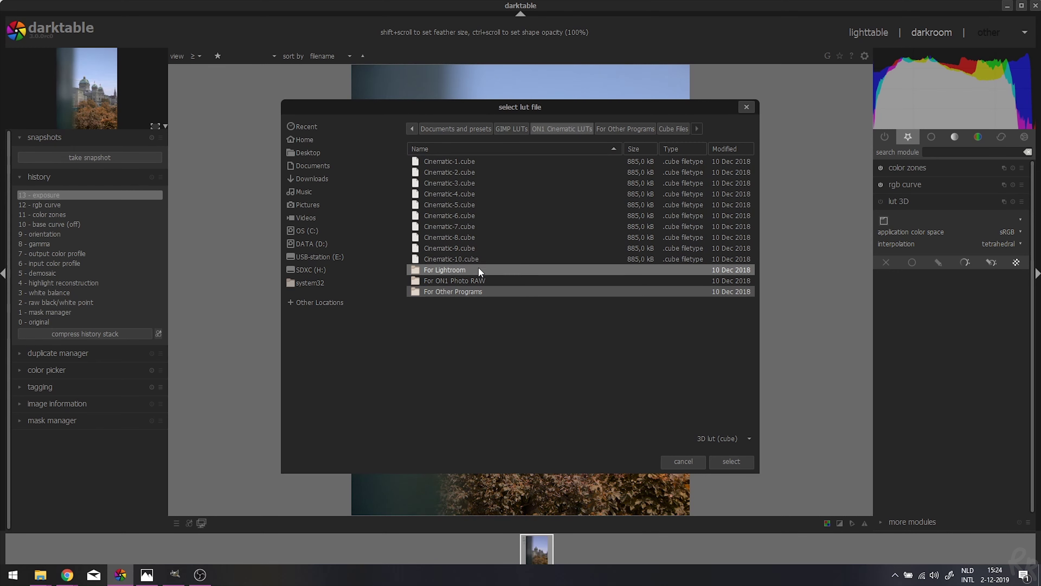
double_click(448, 249)
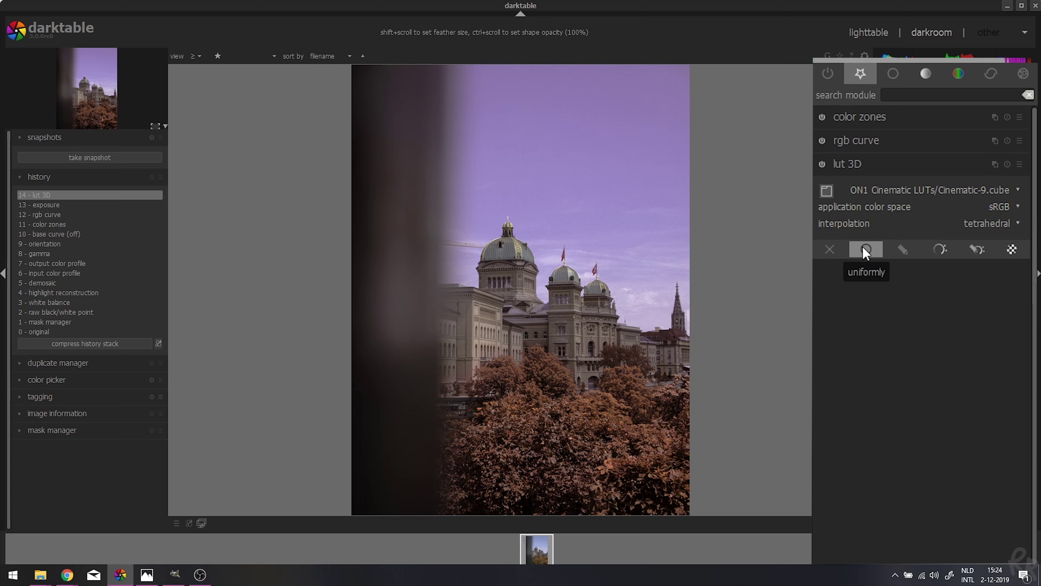
Blend the lut 3D effect uniformly and reduce its opacity to a low percentage for a subtle look
click(865, 251)
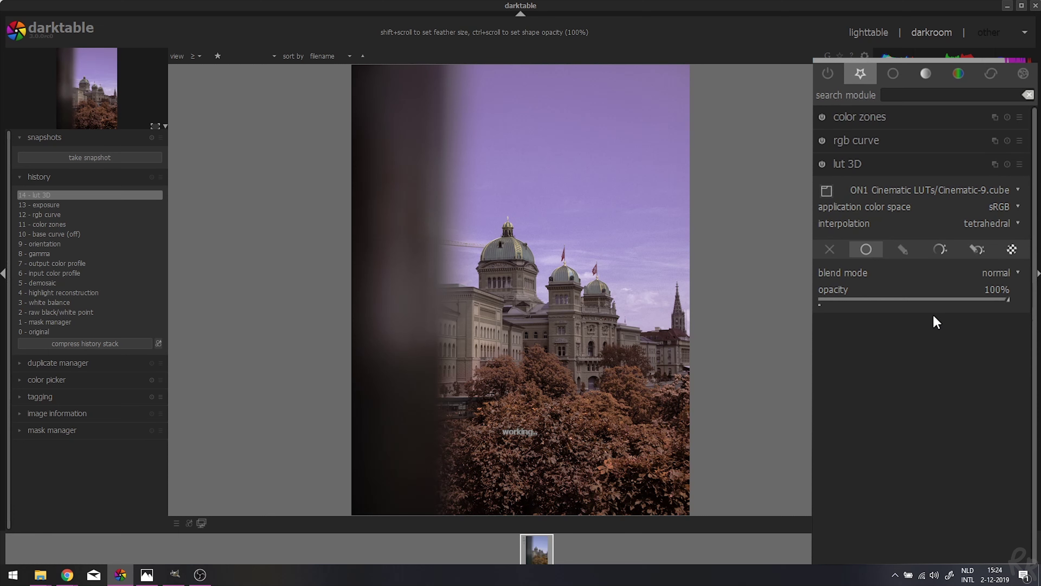
drag(1003, 302, 843, 305)
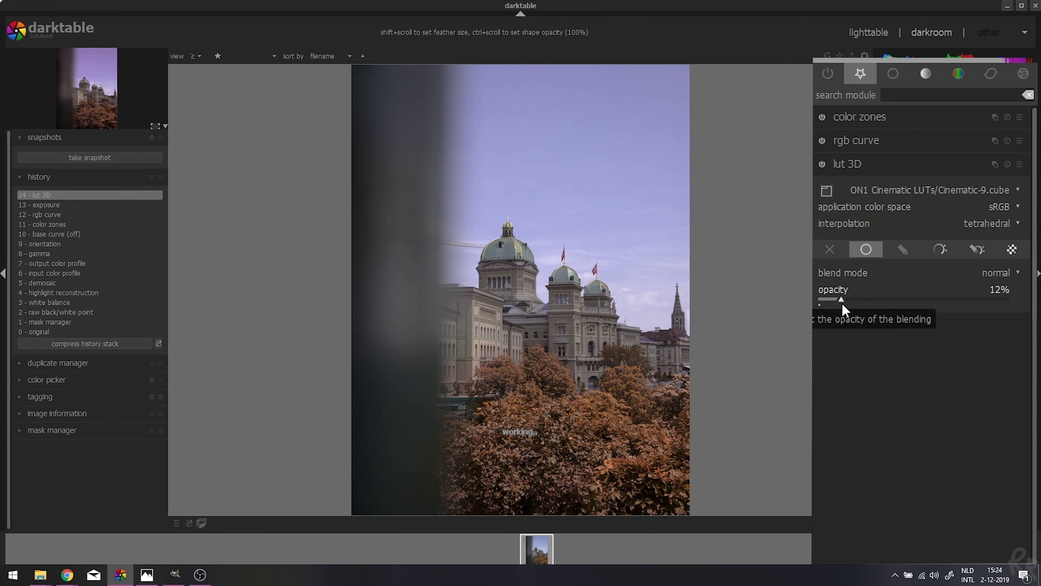
drag(849, 304, 865, 299)
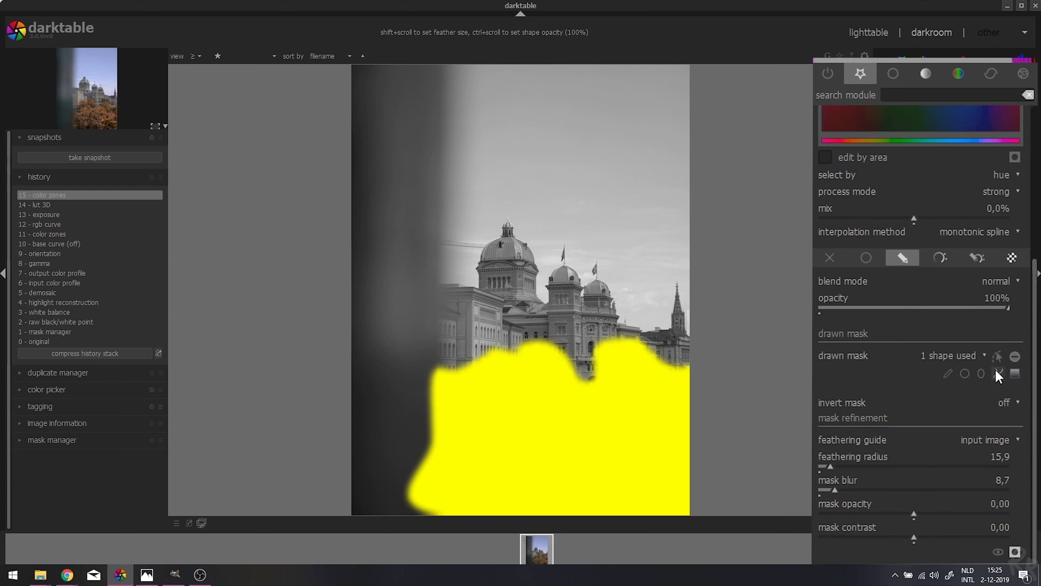
Reshape the drawn mask of color zones by moving its upper and lower edge nodes near the blurred pillar inward
click(997, 357)
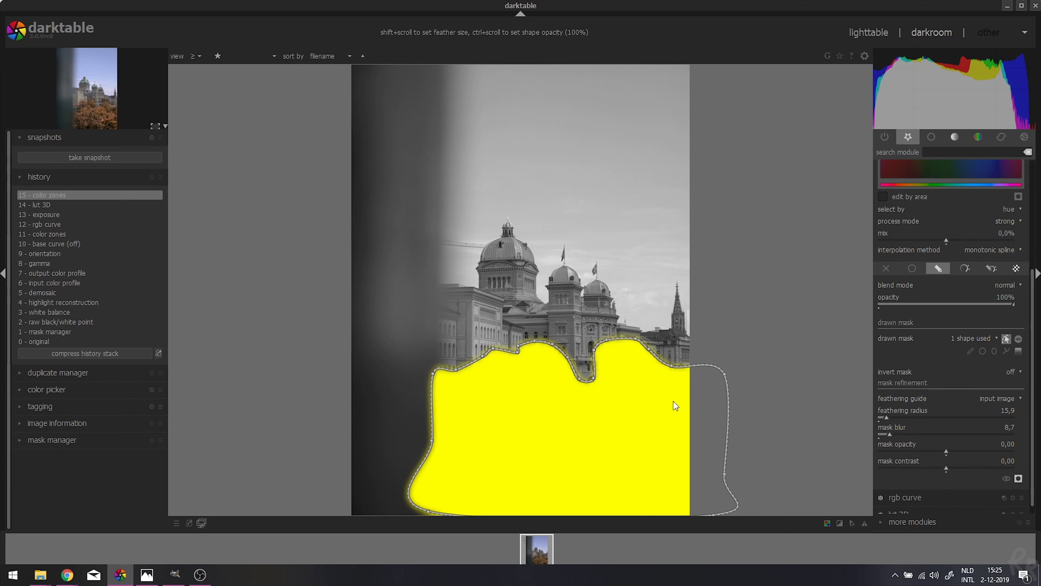
click(440, 386)
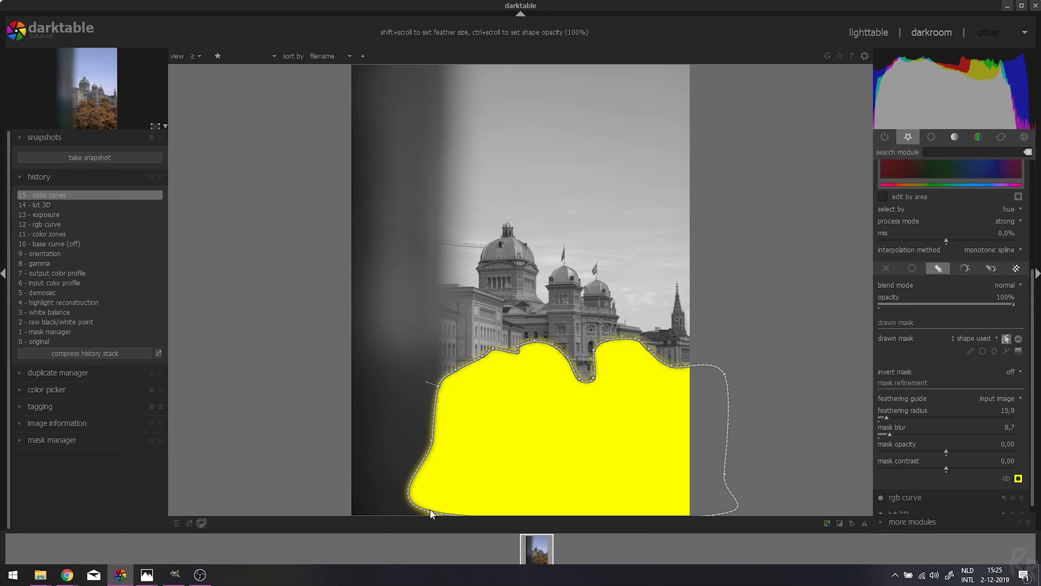
drag(429, 510, 443, 515)
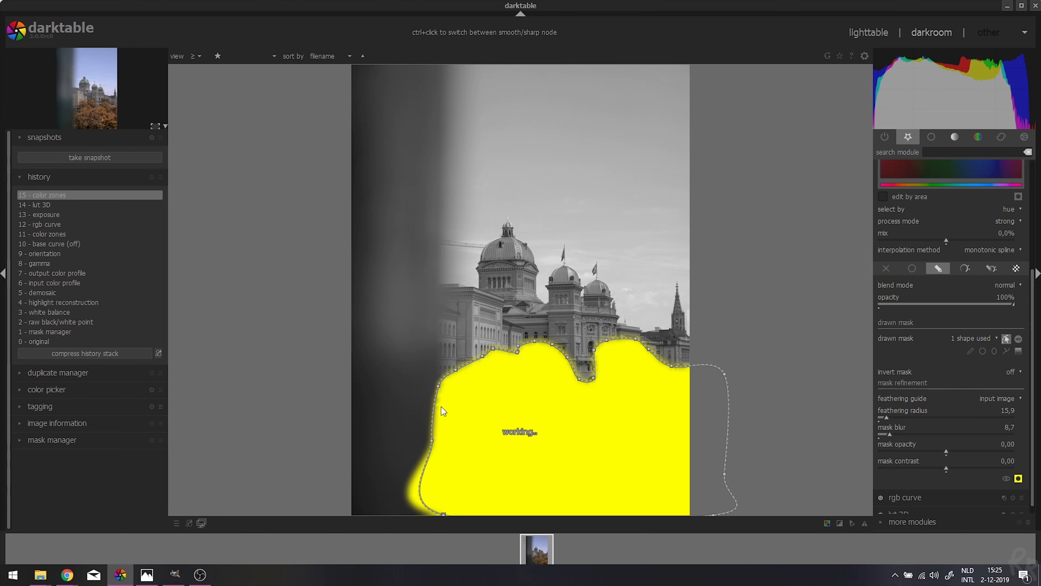
drag(457, 368, 462, 386)
Set the color zones mask opacity to -0.35, end the mask shape editing and hide the mask overlay
drag(947, 450, 932, 450)
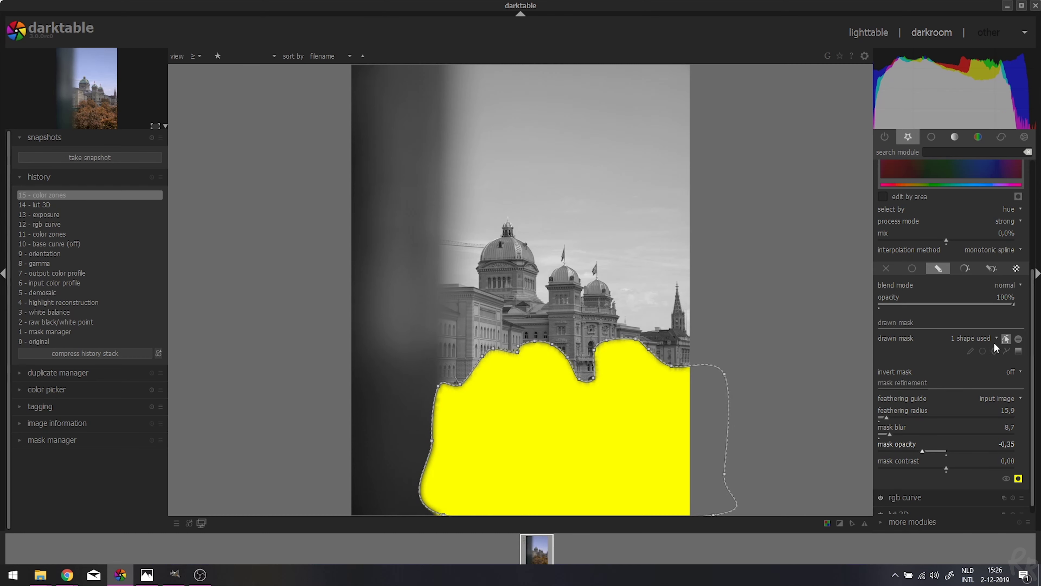
click(1009, 339)
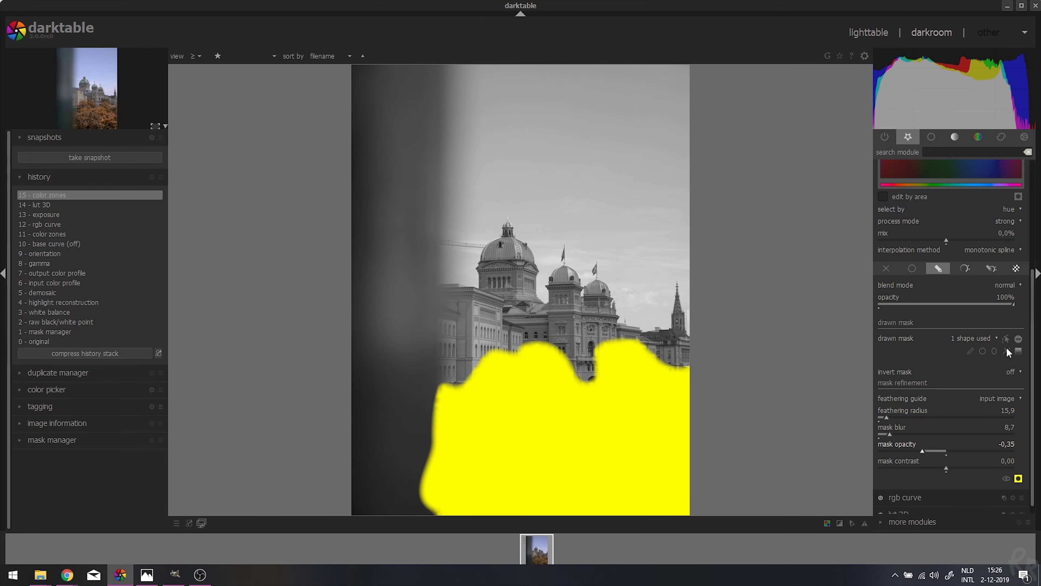
click(1018, 479)
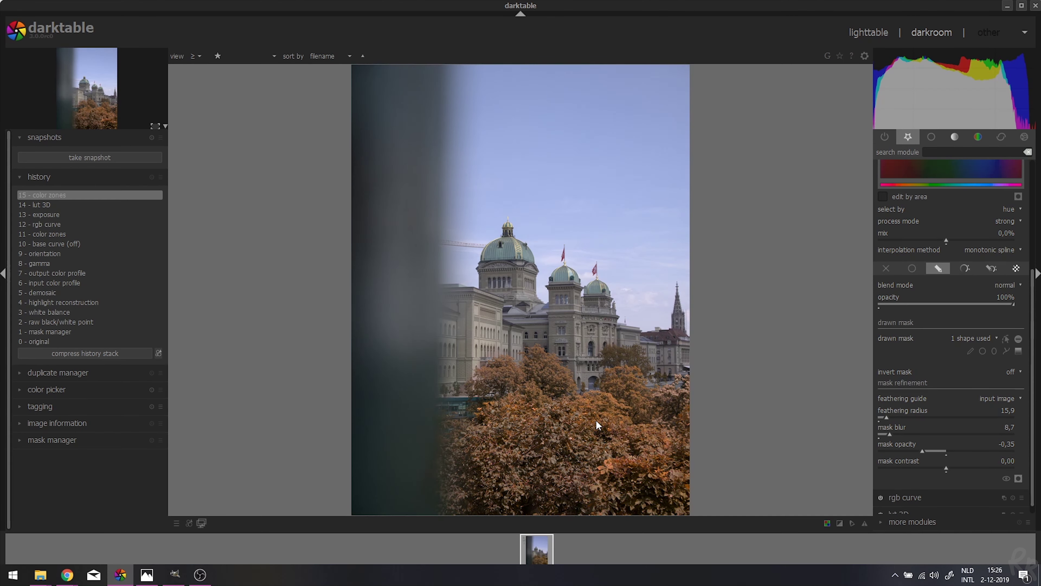
Go to the lighttable and export the selected photo to disk as an 8-bit JPEG
click(867, 29)
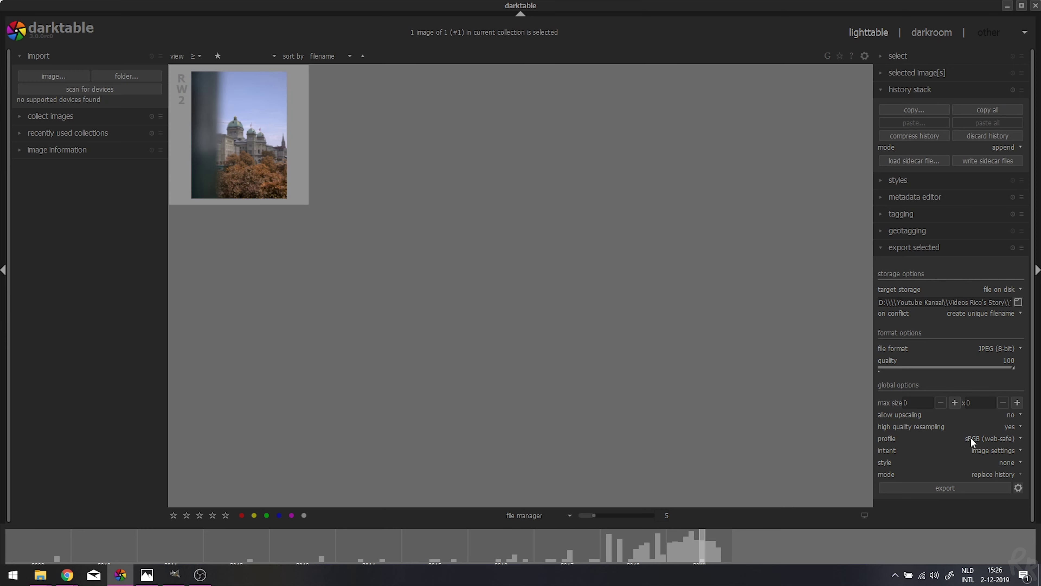
click(944, 489)
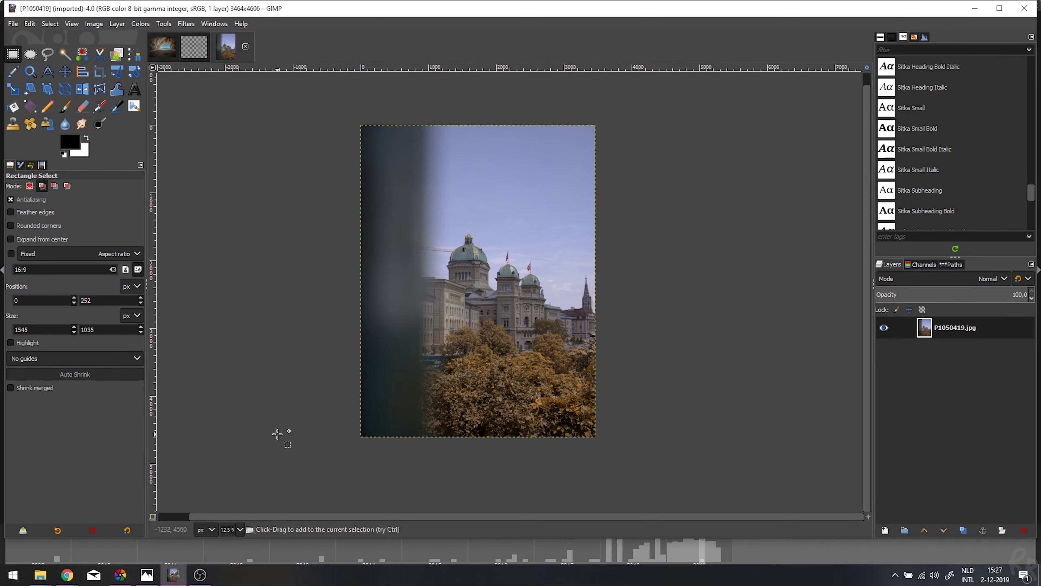
Switch to the browser and search Pixabay for "cloudy" images
key(alt+Tab)
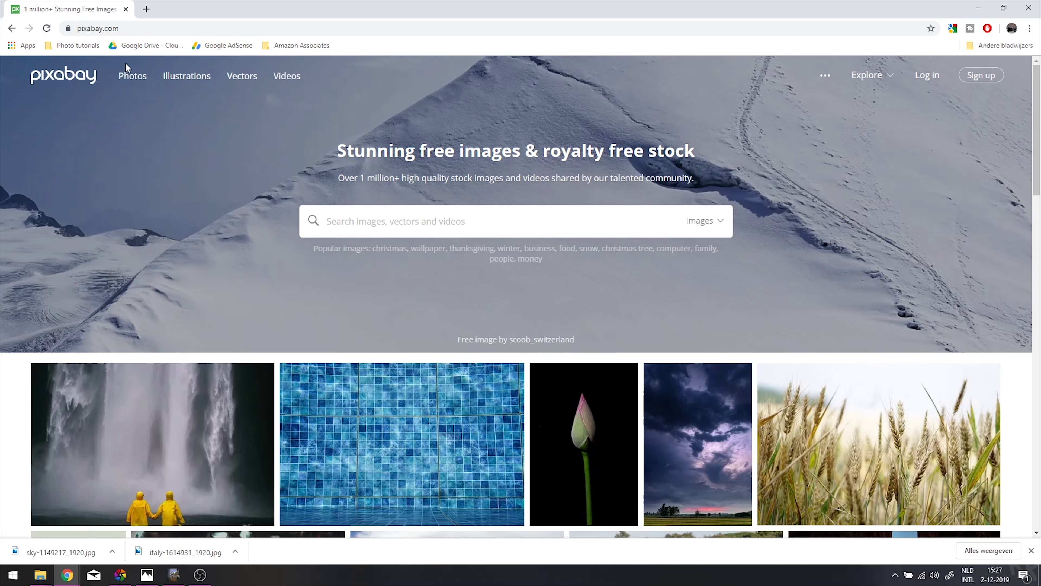
click(412, 222)
text(cloudy)
key(Return)
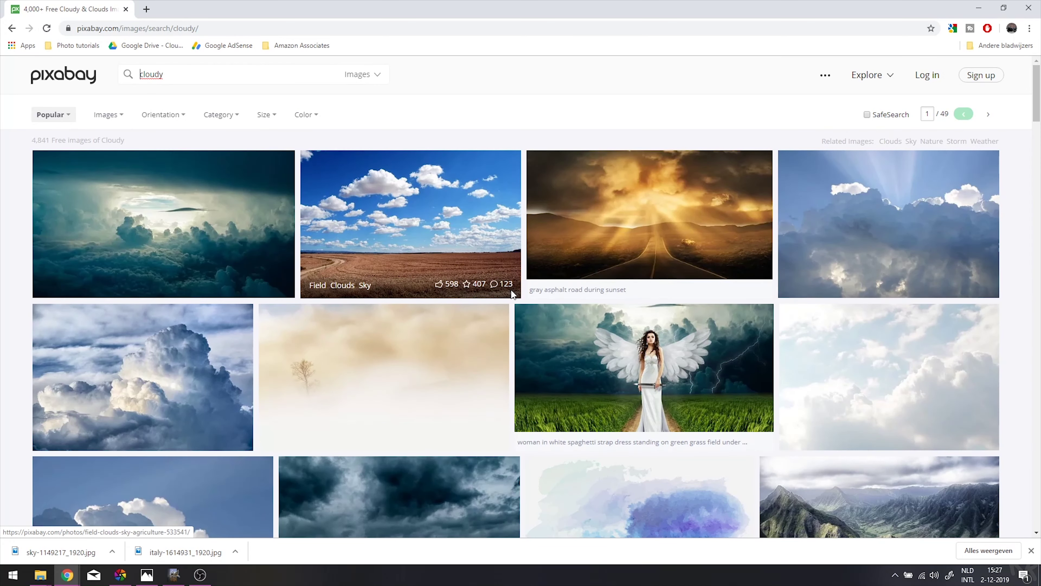
Find the photo of a cloud layer over a dark mountain with a pink horizon, open it and request its free download
scroll(512, 291, down, 5)
scroll(512, 295, down, 9)
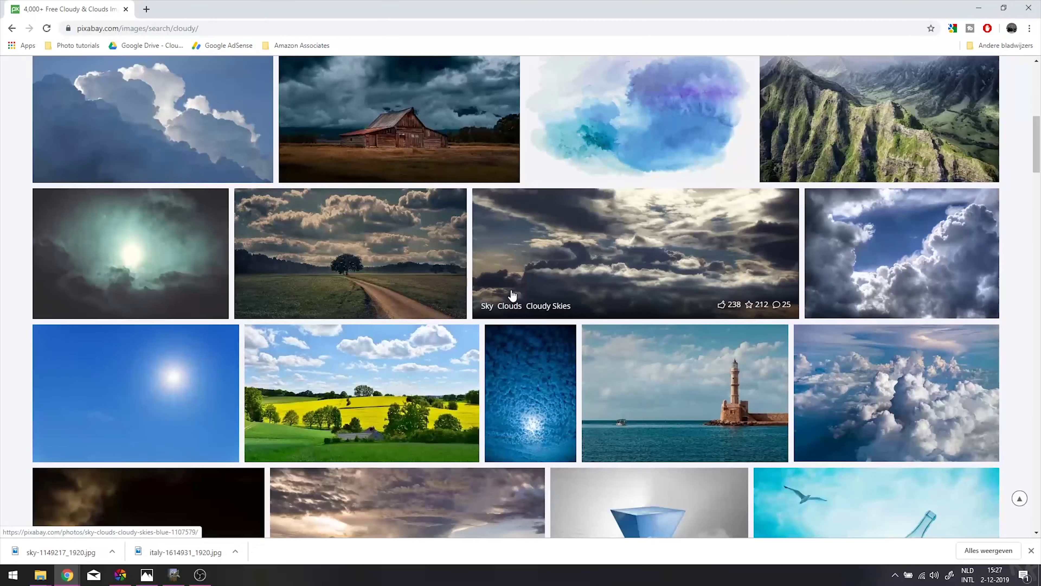
scroll(512, 294, down, 9)
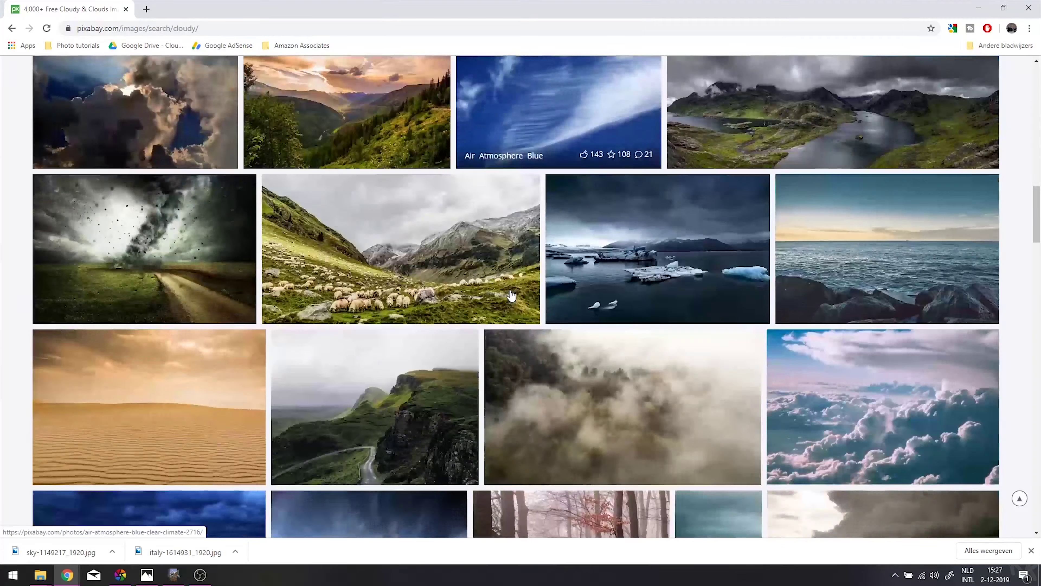
scroll(507, 295, down, 9)
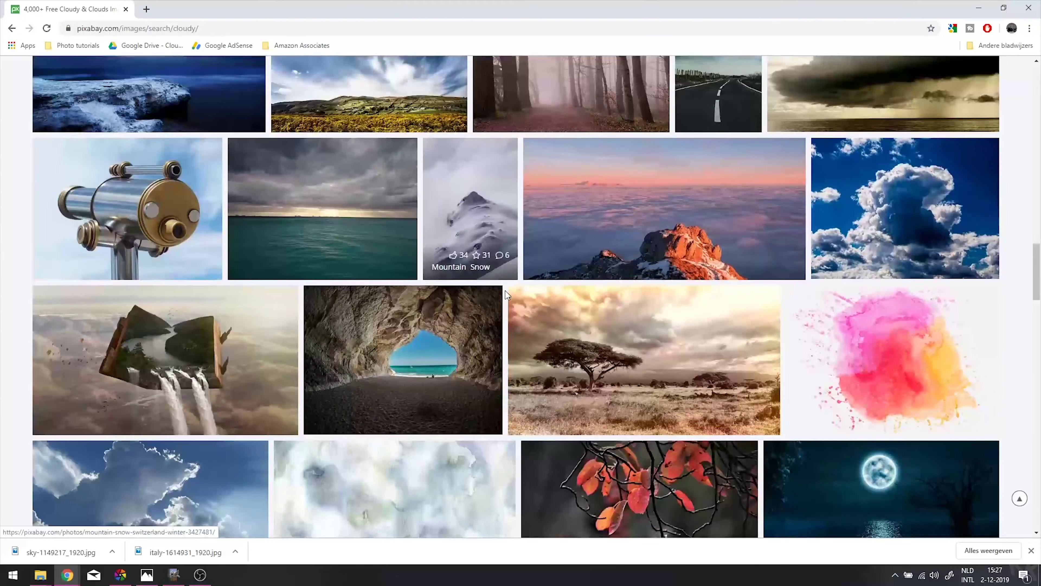
scroll(505, 295, down, 9)
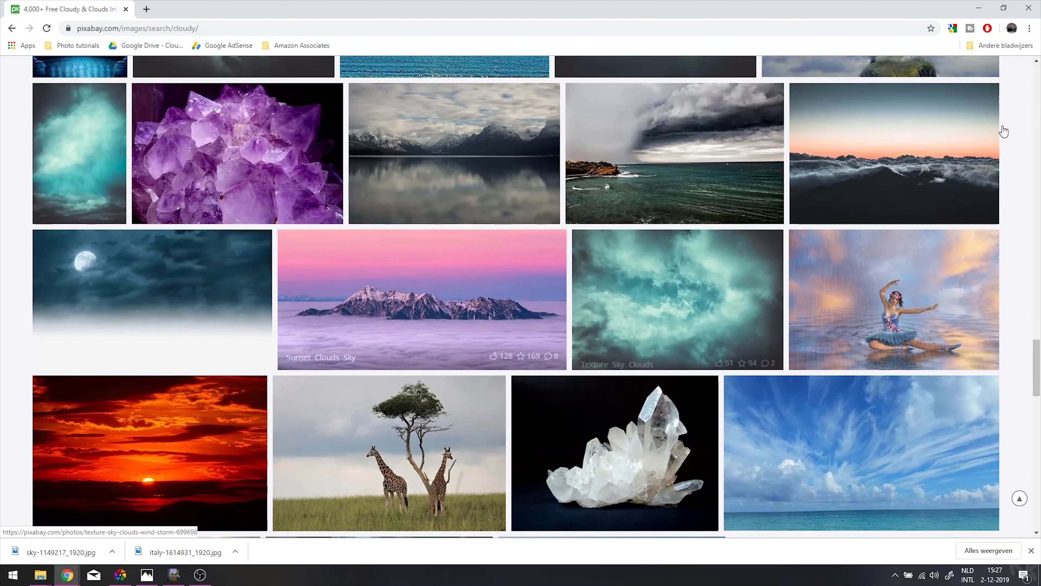
click(876, 166)
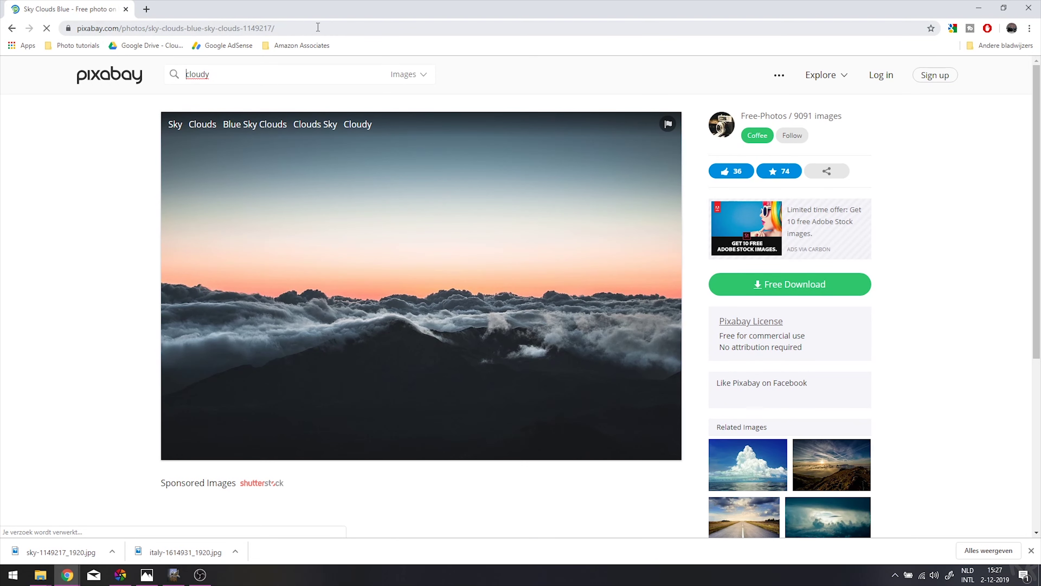
click(785, 286)
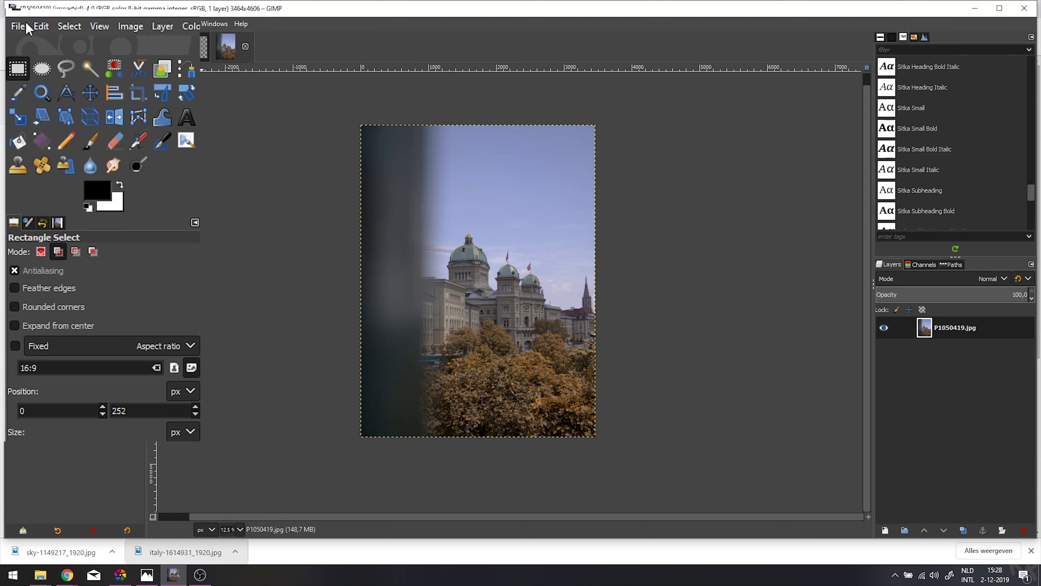
Switch to GIMP and import sky-1149217_1920.jpg as a new layer above the city photo
click(17, 26)
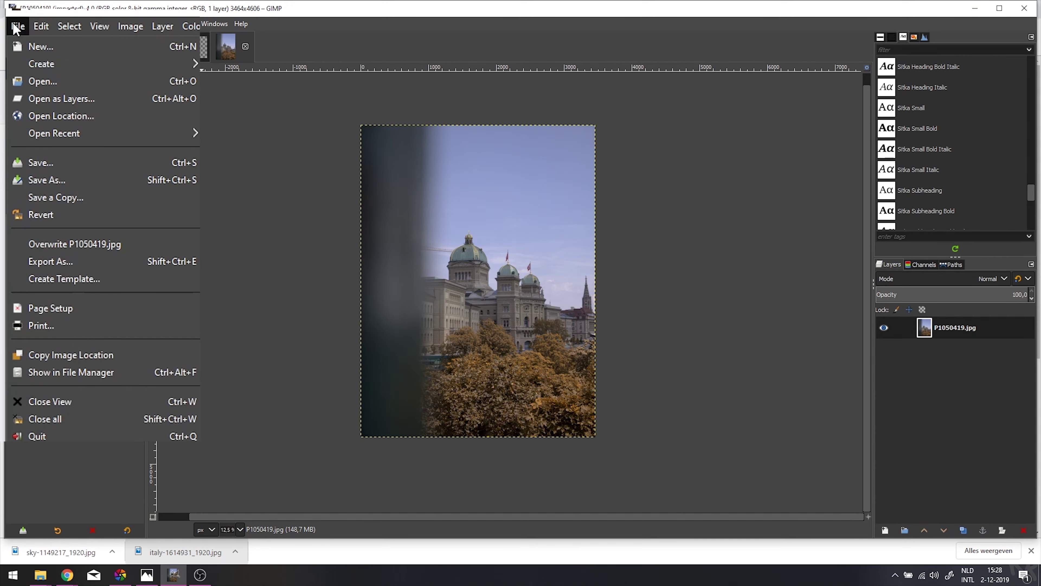
click(72, 103)
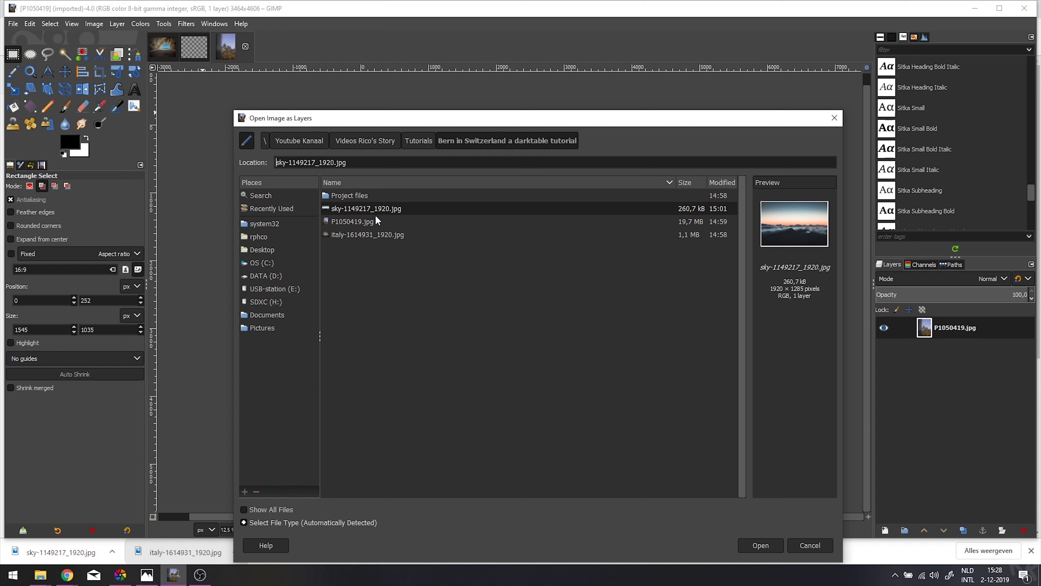
double_click(379, 208)
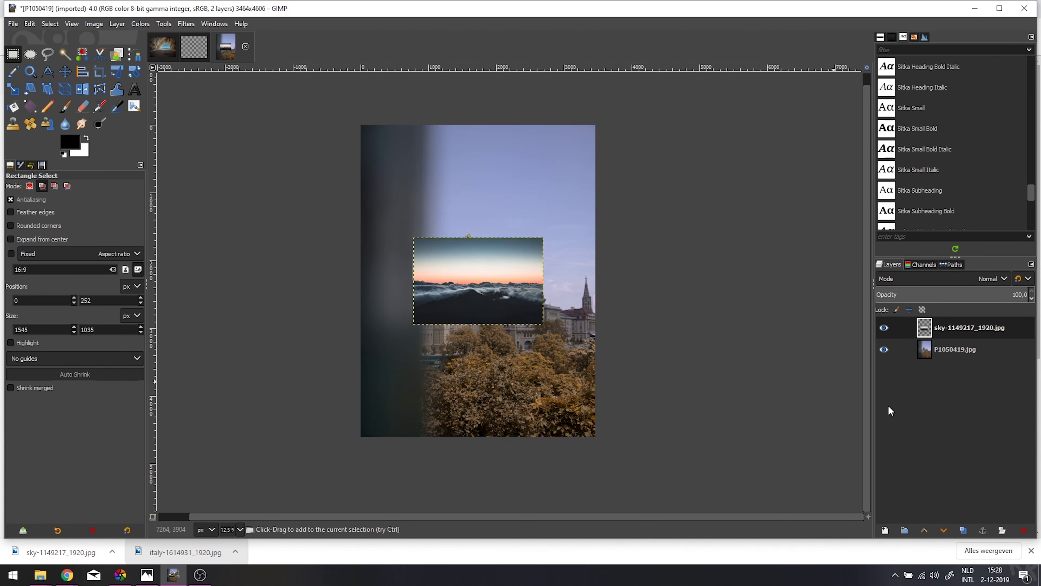
click(469, 287)
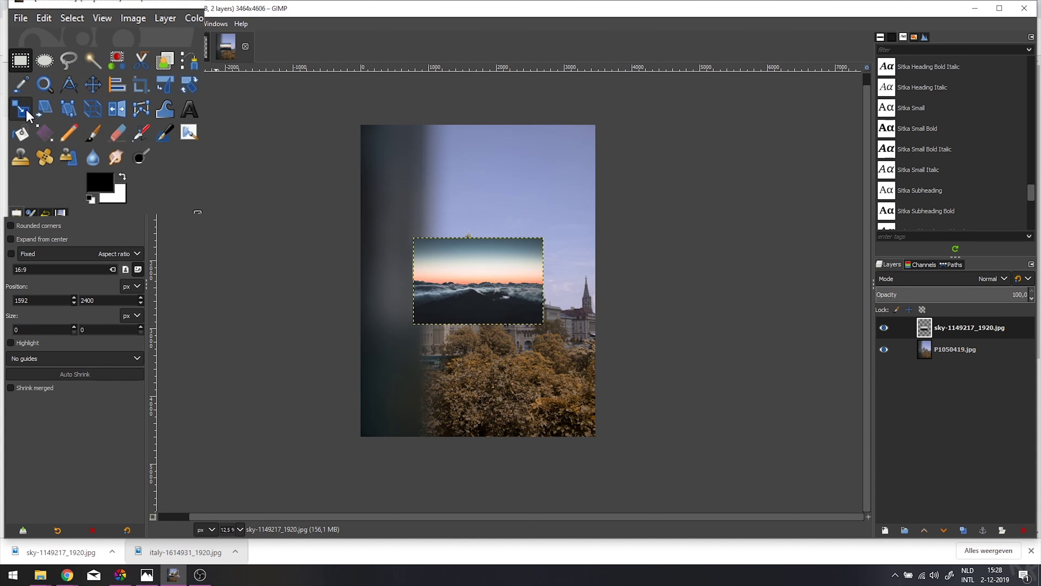
Stretch the sky layer freely with the Scale tool to about 5008 × 4949 px so it covers the city photo
click(27, 111)
click(509, 273)
drag(414, 239, 322, 117)
drag(543, 221, 660, 229)
drag(490, 221, 491, 304)
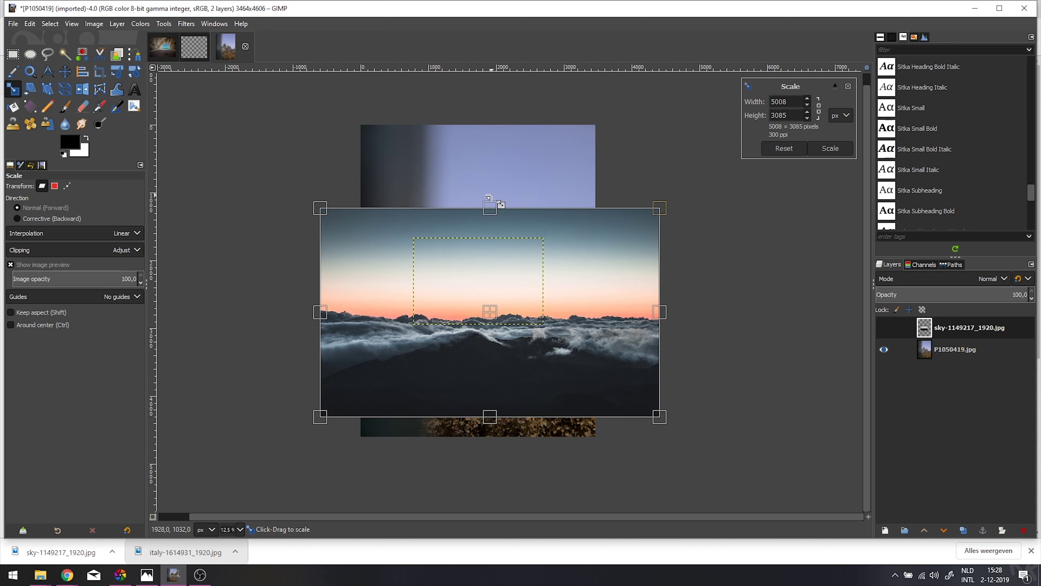
drag(494, 207, 496, 100)
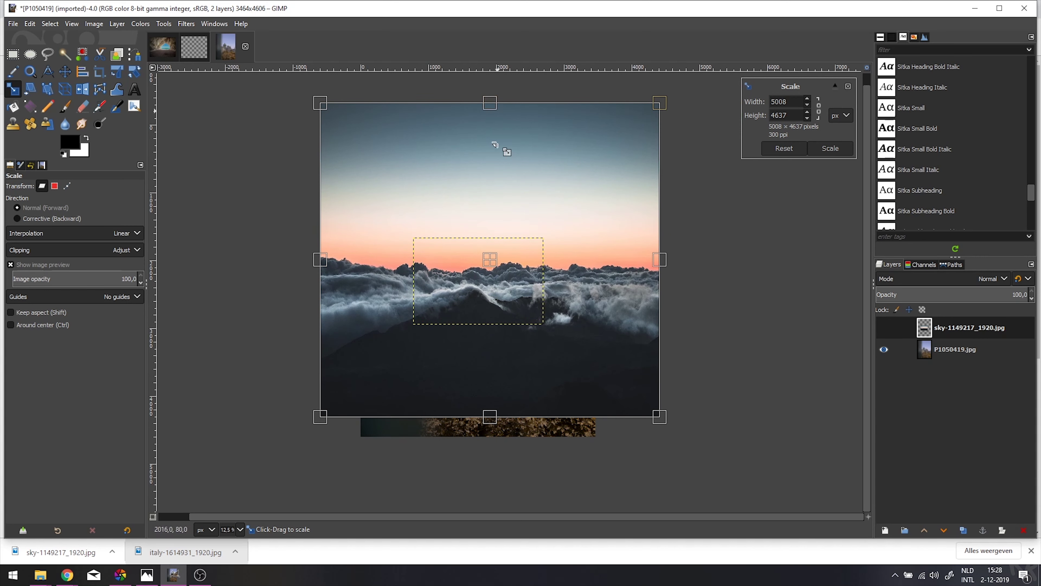
mouse_move(498, 272)
mouse_down()
mouse_move(513, 449)
mouse_move(504, 273)
mouse_move(501, 291)
mouse_up()
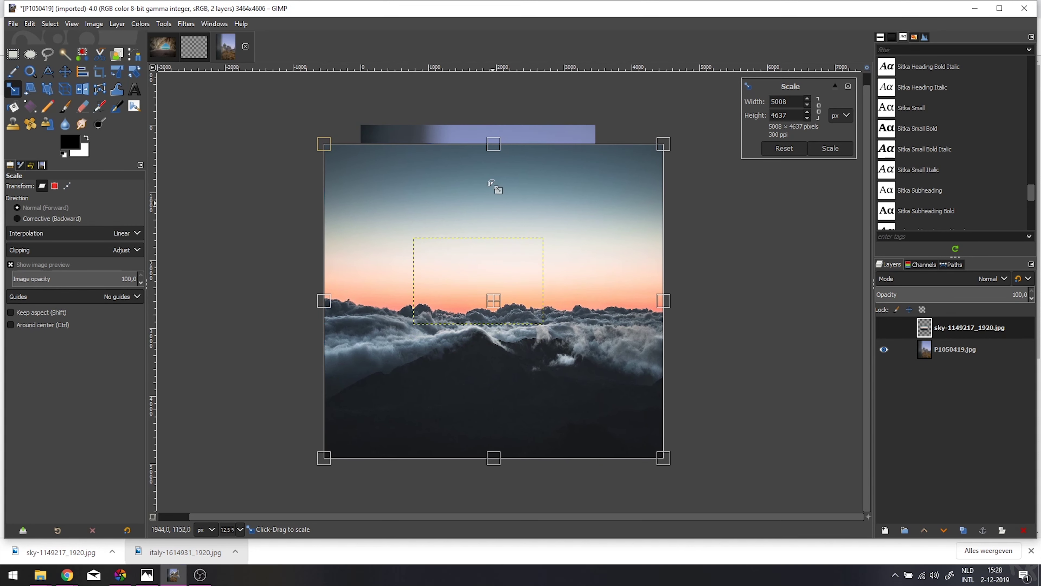
drag(487, 141, 494, 123)
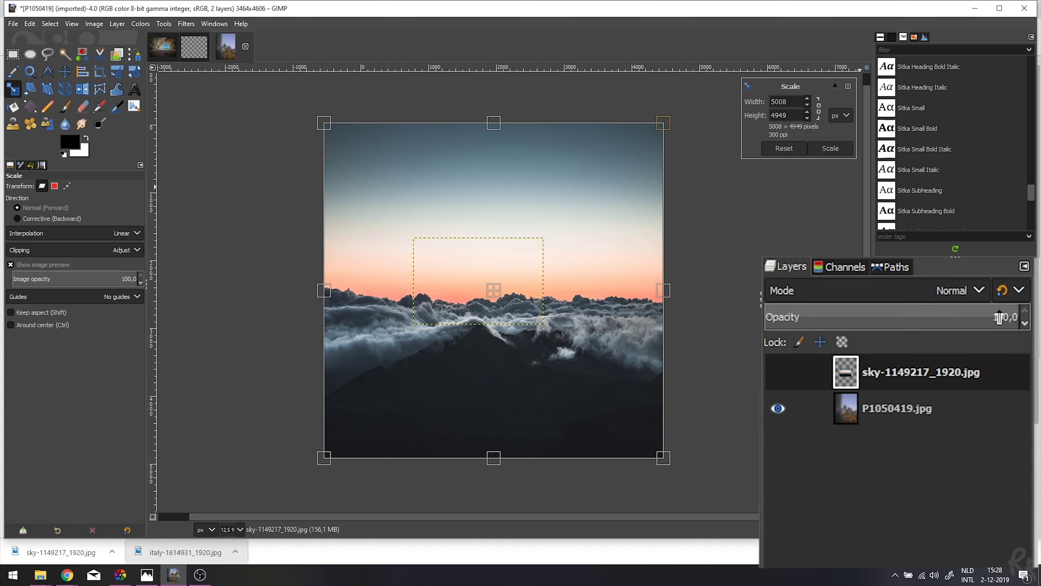
Reduce the sky layer's opacity to 29.4, line its clouds up with the buildings' base and apply the scaling at 5008 × 5421 px
drag(995, 316, 919, 300)
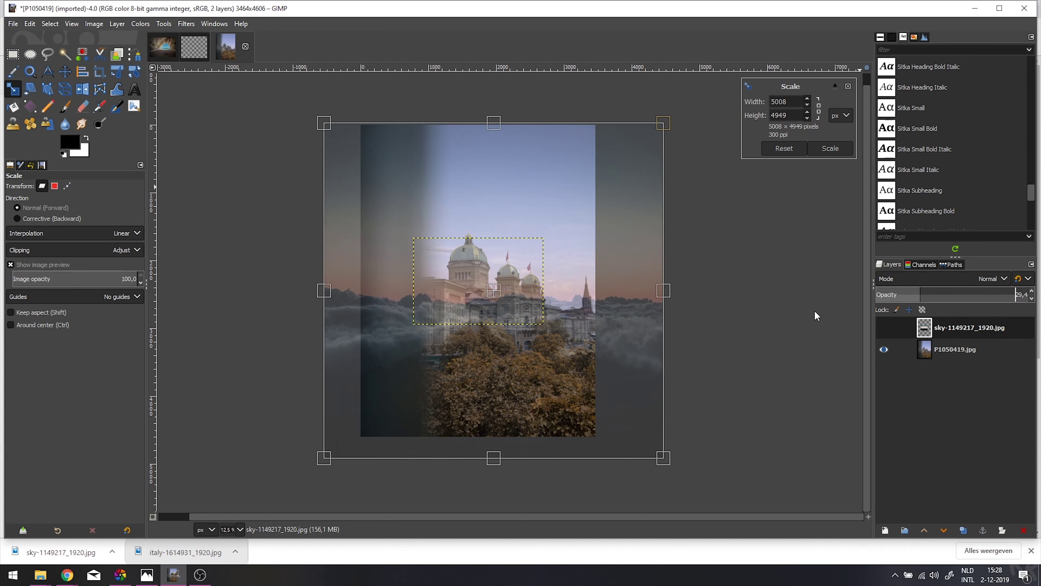
drag(500, 305, 508, 336)
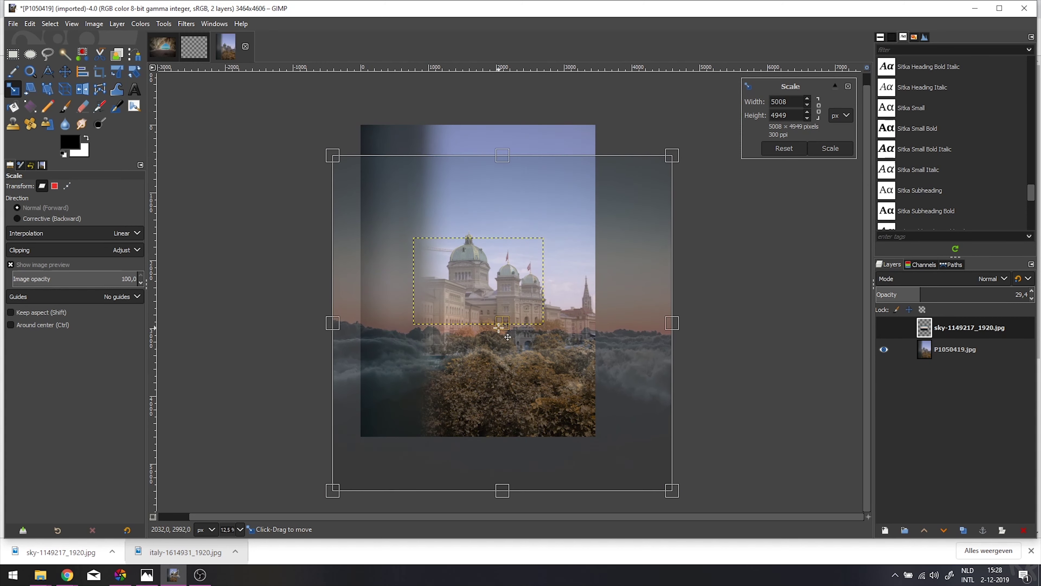
drag(498, 144, 497, 115)
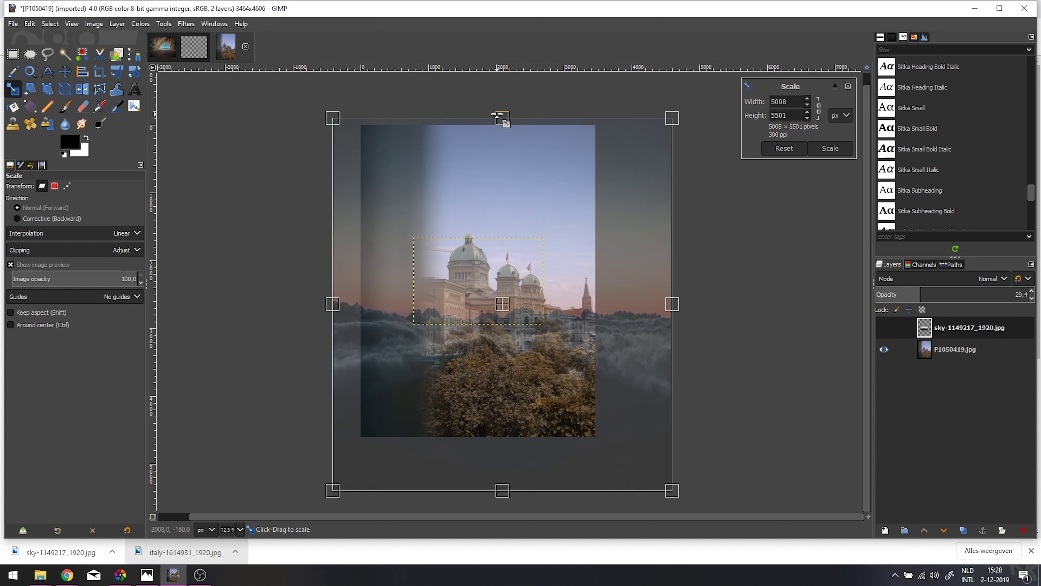
drag(497, 115, 497, 120)
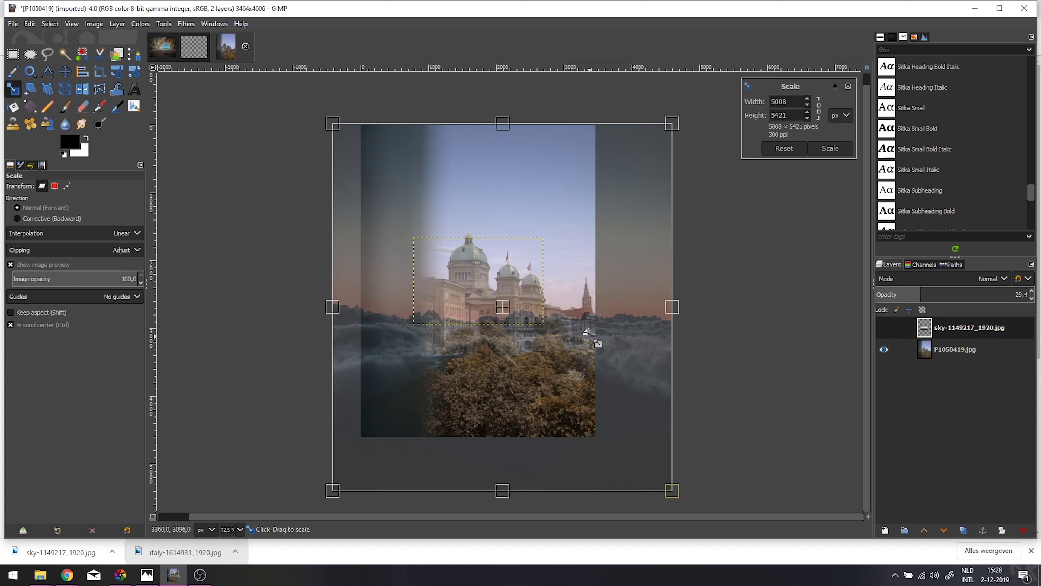
ctrl+scroll(591, 313, up, 4)
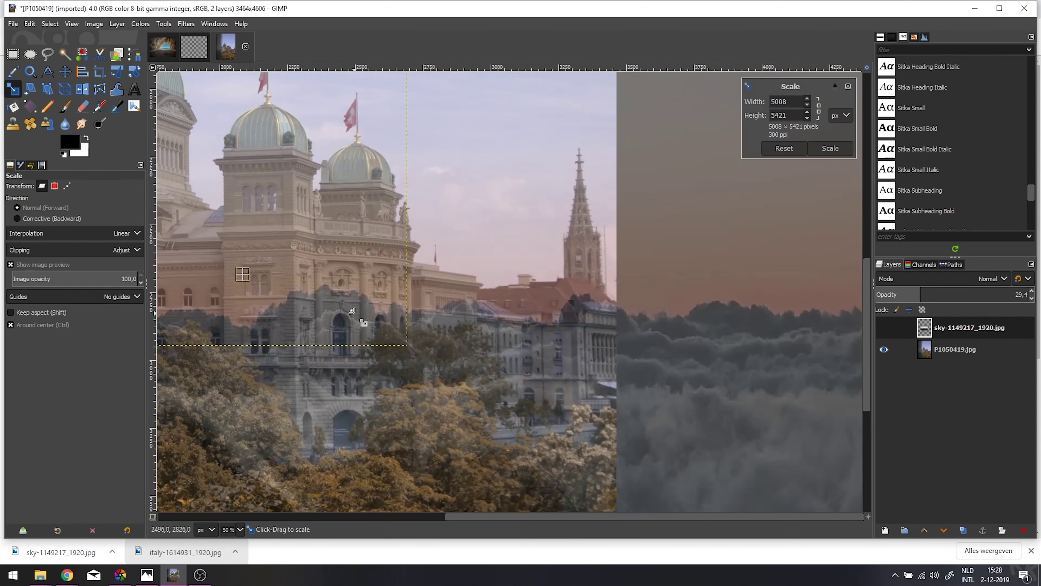
ctrl+scroll(333, 310, down, 3)
ctrl+scroll(221, 312, down, 2)
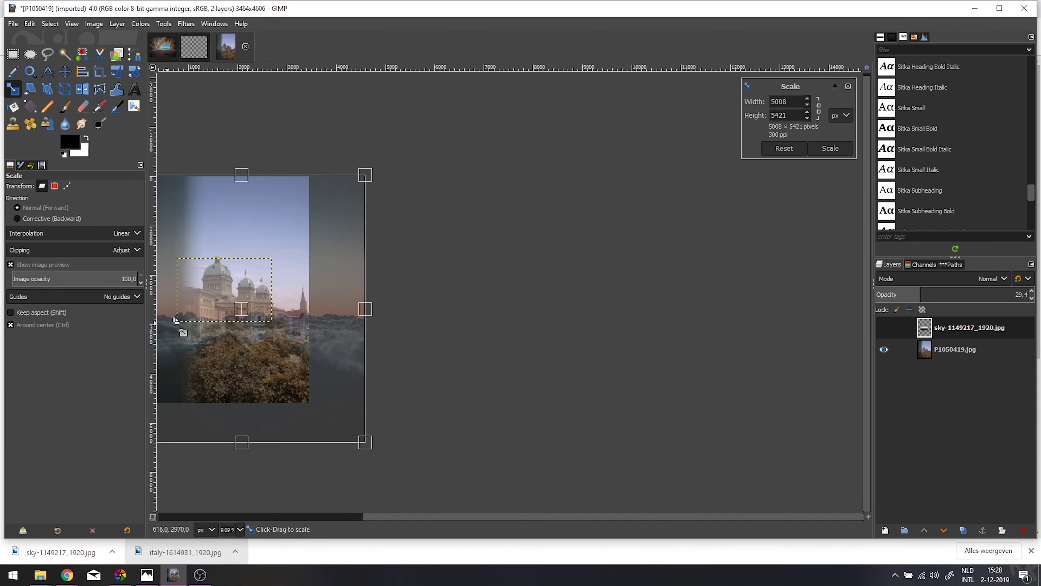
click(828, 149)
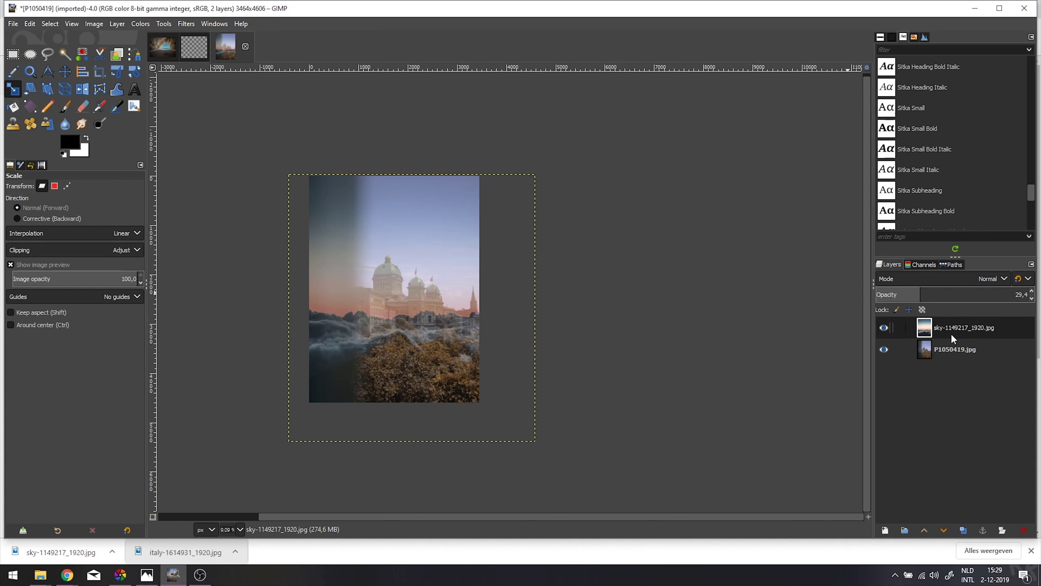
Hide the sky layer and add an alpha channel to the P1050419.jpg layer, checking the sky layer for one too
click(884, 327)
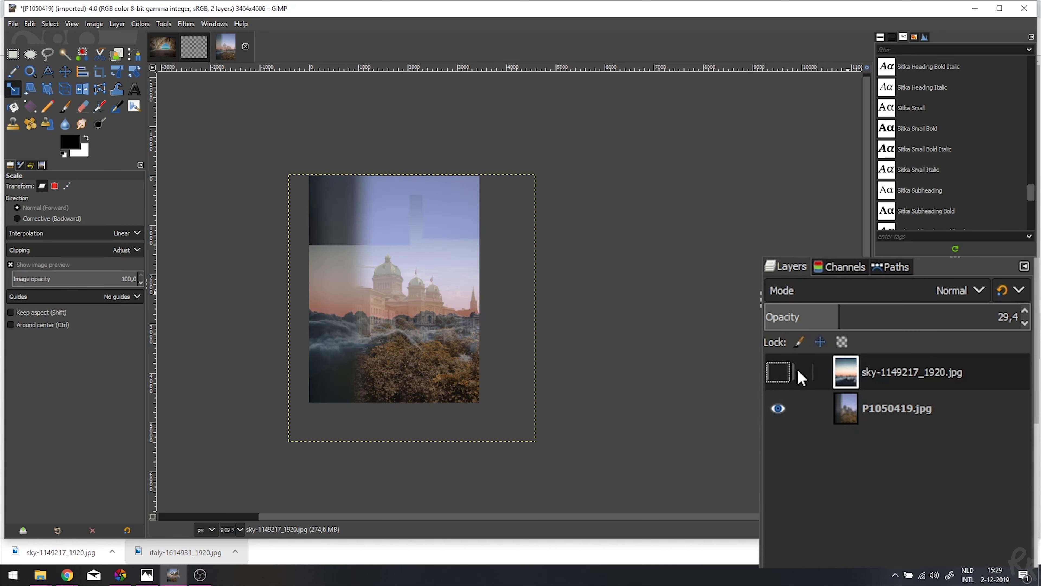
click(892, 411)
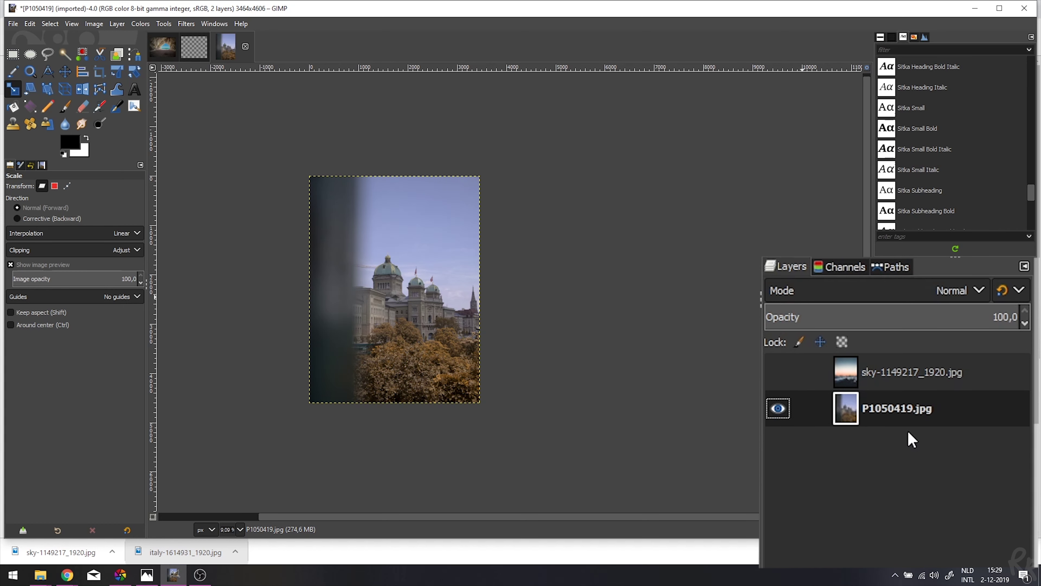
right_click(960, 353)
click(923, 327)
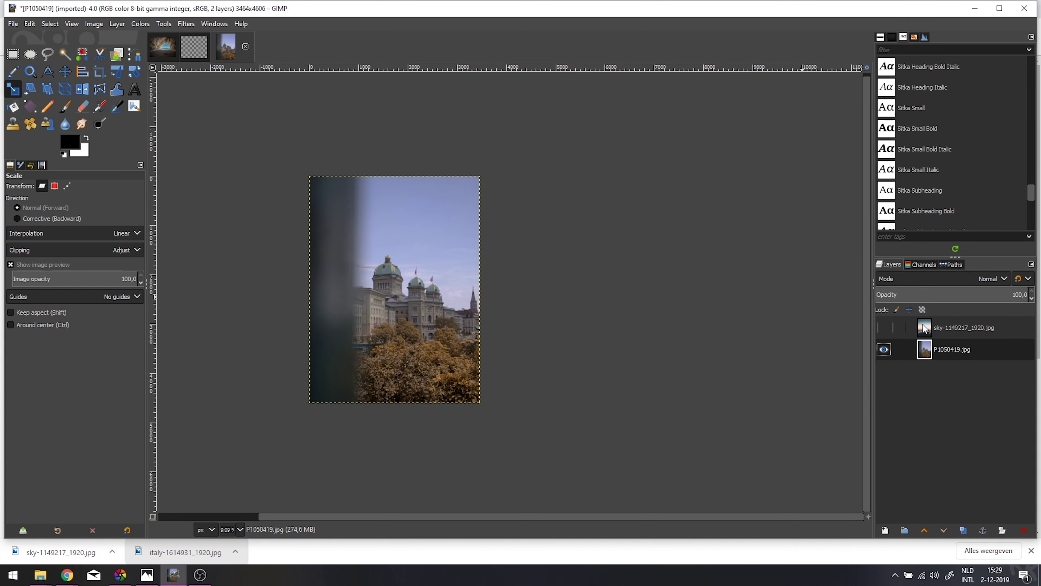
right_click(954, 323)
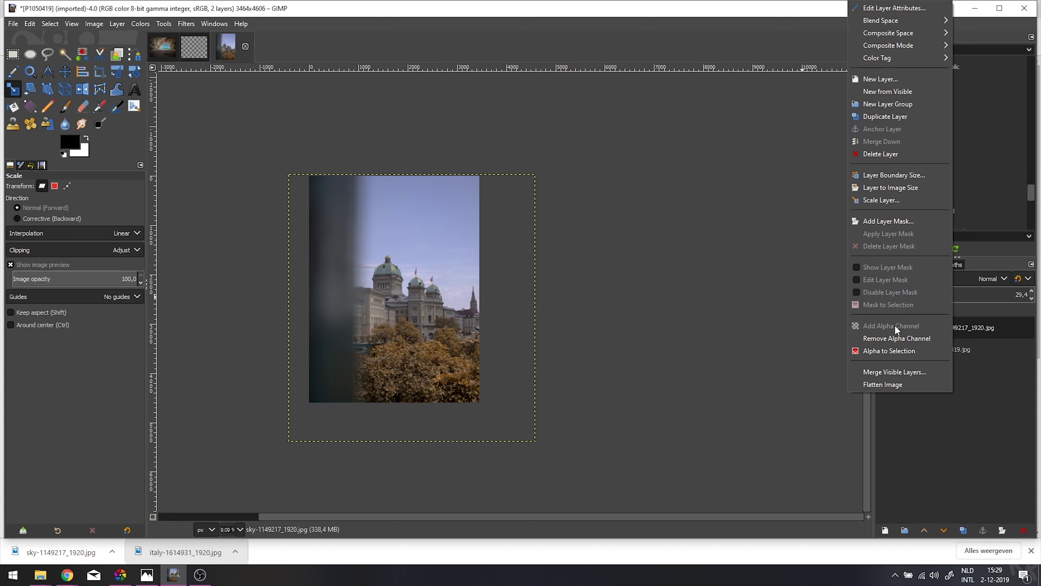
click(977, 351)
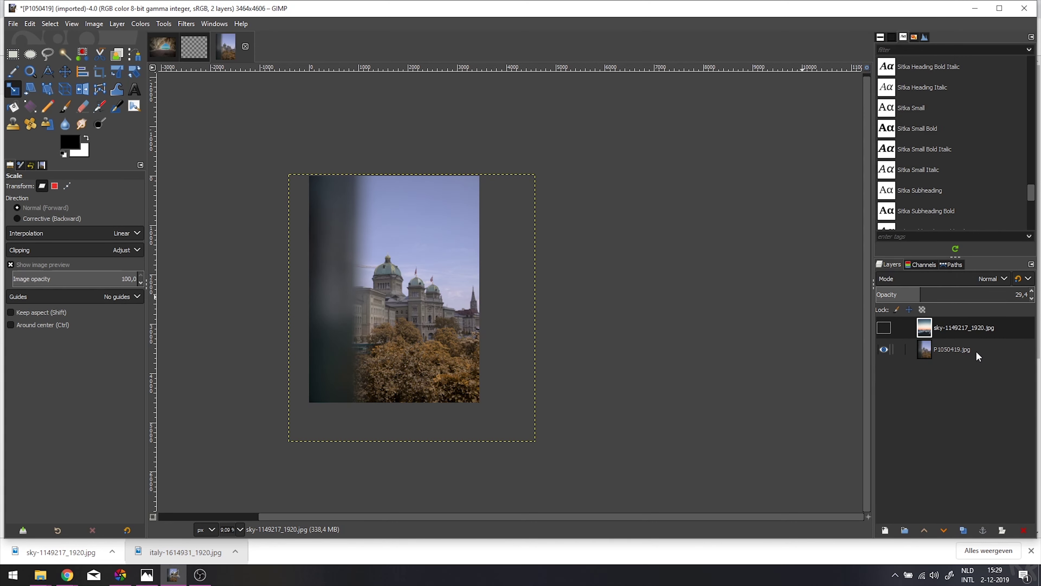
On the P1050419.jpg layer, trace a path along the building skyline from the blurred pillar to just beyond the photo's right edge
click(954, 350)
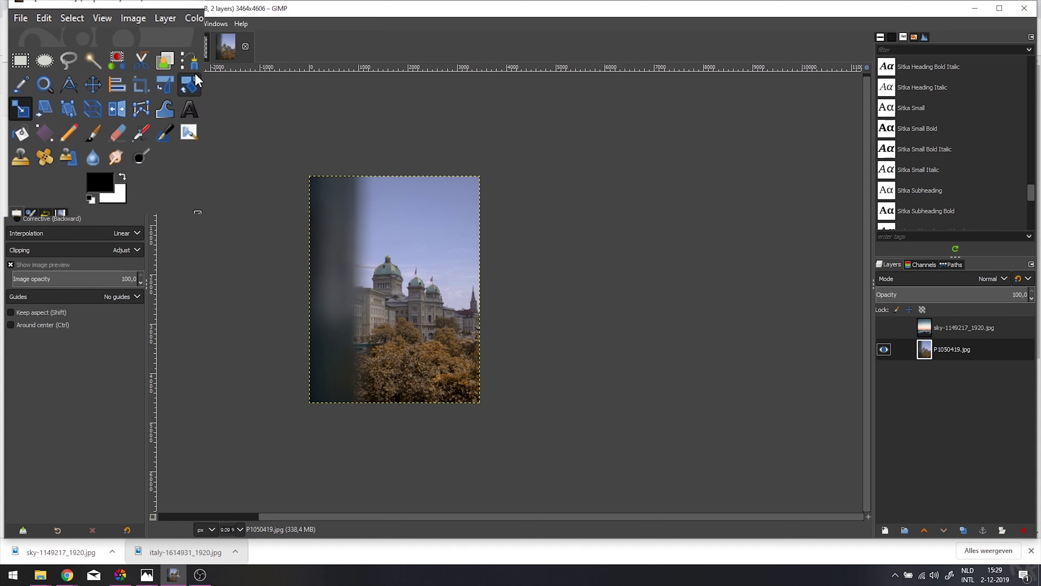
key(b)
scroll(331, 284, up, 1)
scroll(332, 284, up, 1)
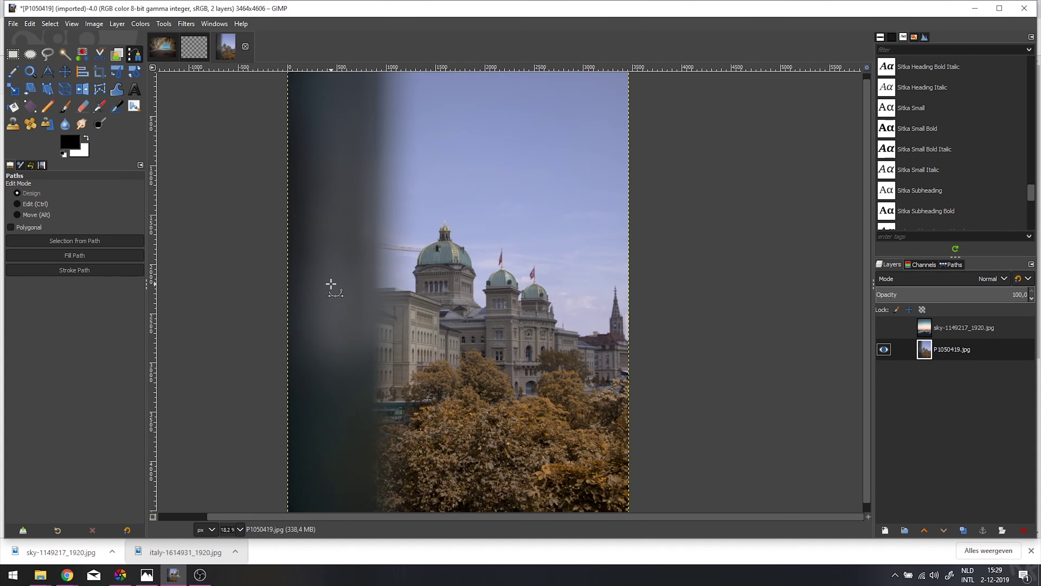
scroll(332, 284, up, 1)
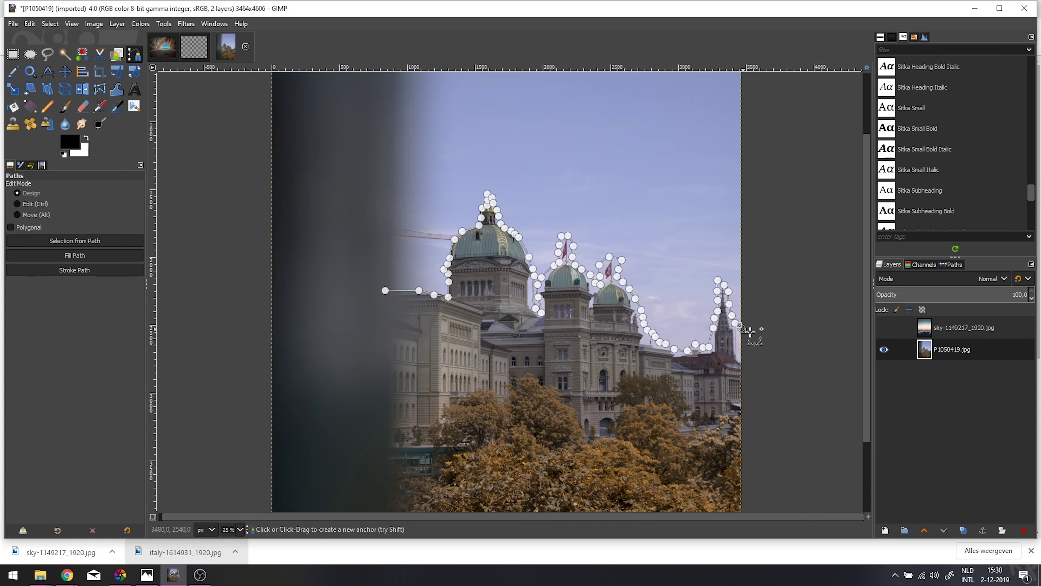
click(752, 334)
click(759, 231)
click(760, 164)
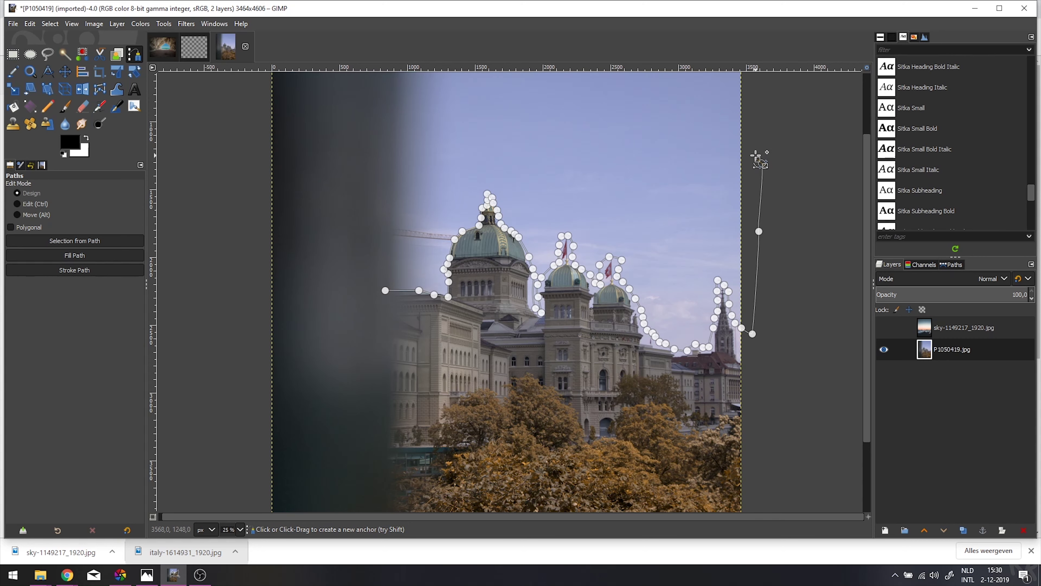
Continue the path around the sky beyond the photo's top edge, back down the pillar, and close it at its first anchor
scroll(788, 105, down, 1)
scroll(801, 163, up, 5)
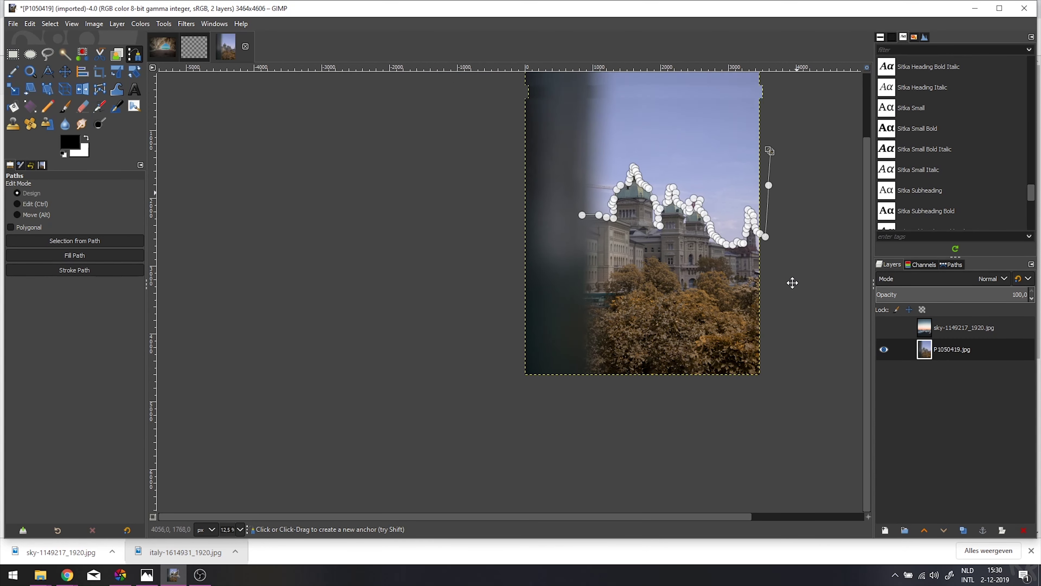
click(727, 246)
click(584, 236)
click(529, 255)
click(533, 302)
key(ctrl)
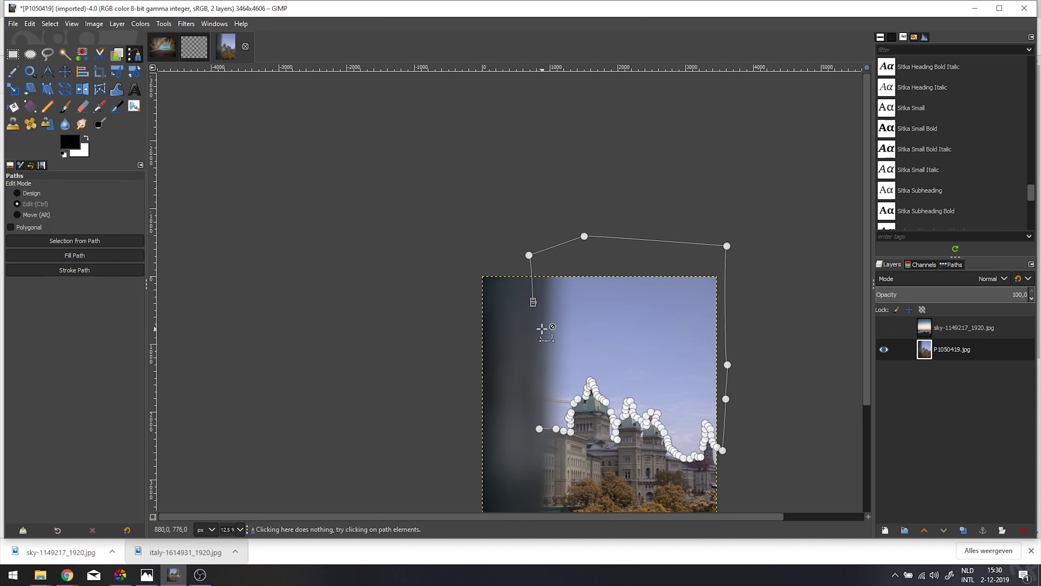
ctrl+click(539, 429)
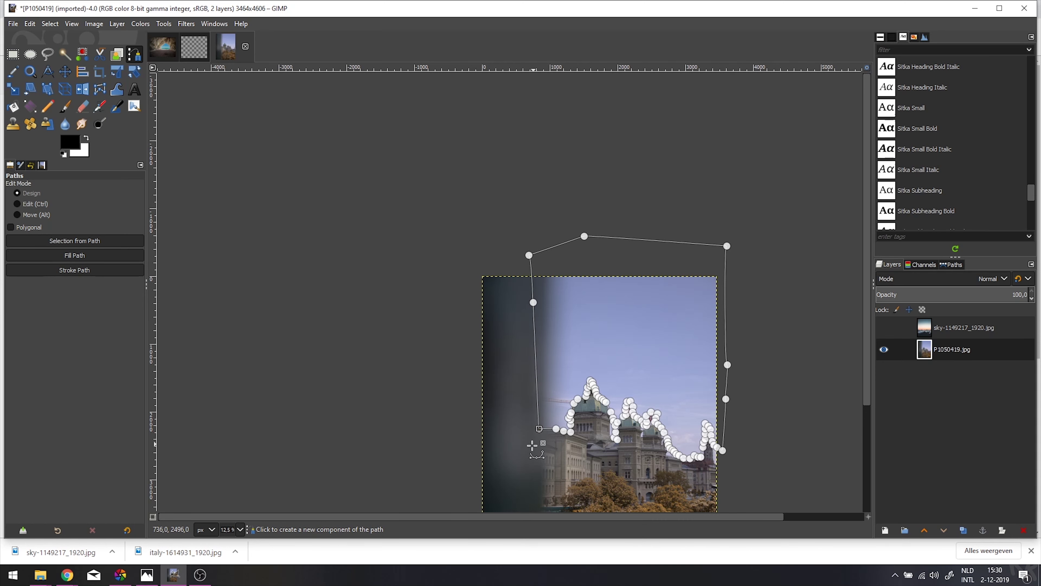
Turn the closed path into a selection, delete the original sky from the P1050419.jpg layer and clear the selection
key(shift+v)
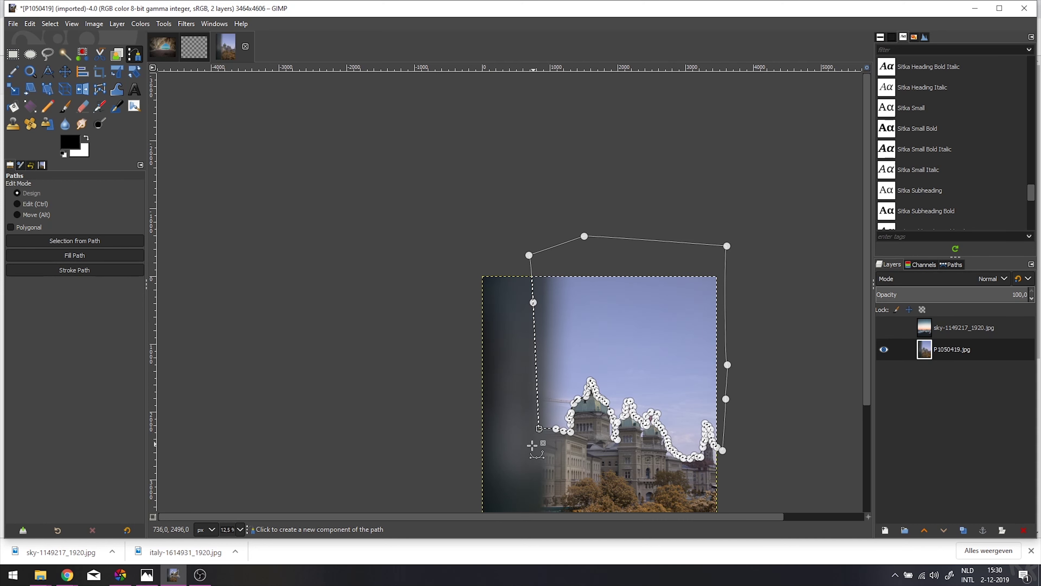
key(Delete)
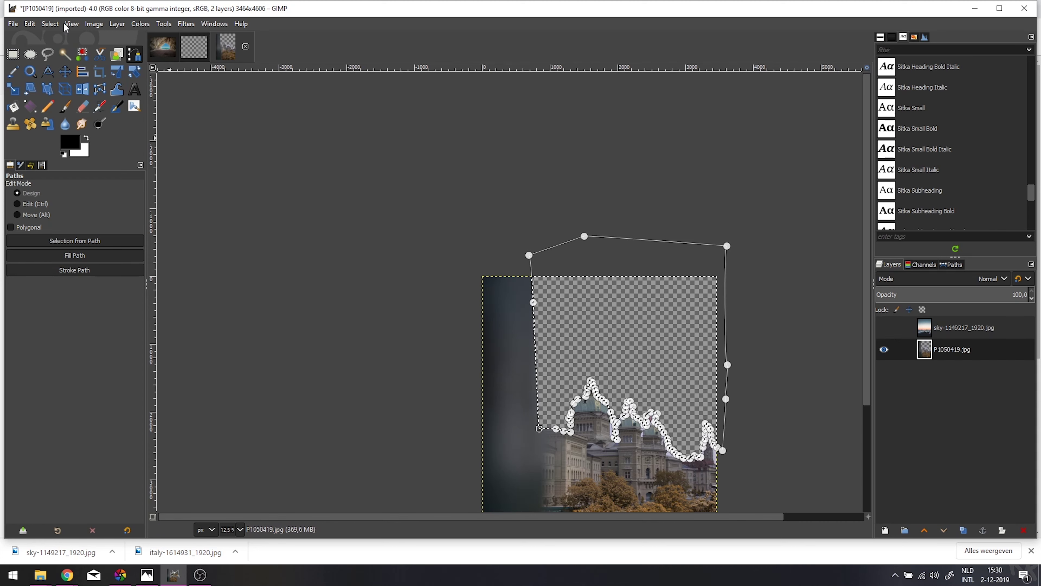
click(50, 23)
click(62, 58)
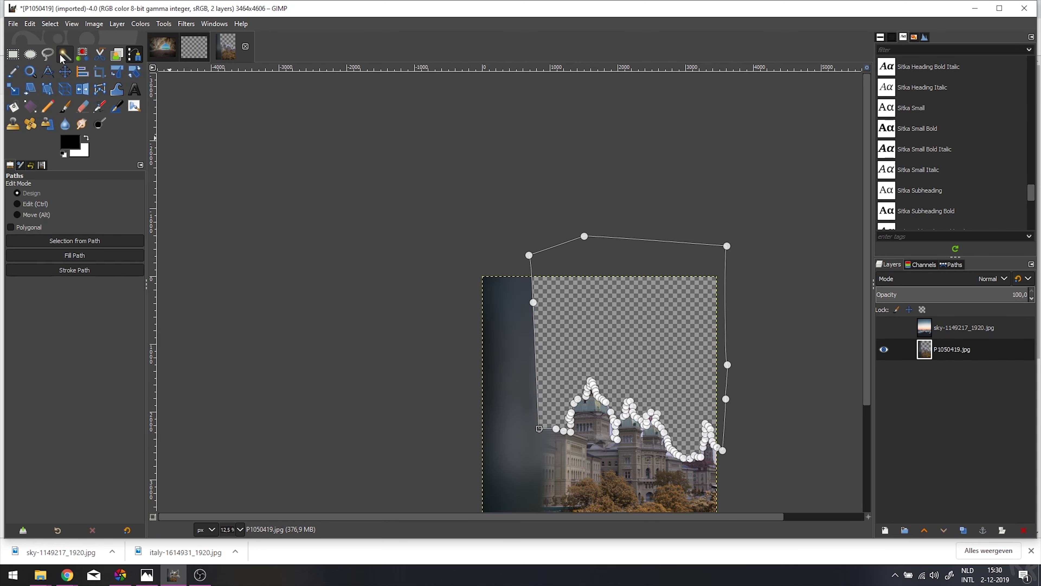
click(65, 72)
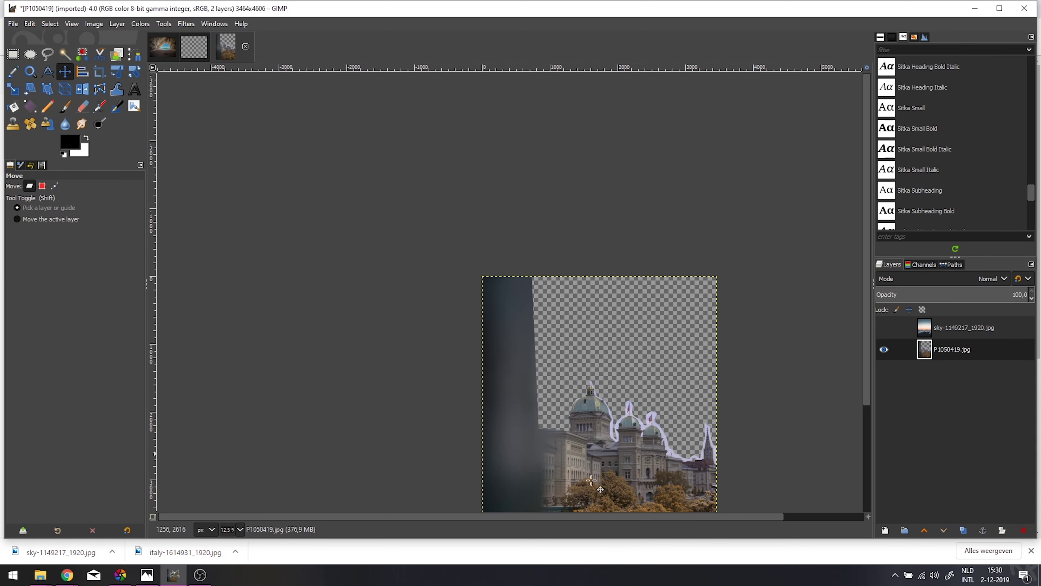
Place the visible sky-1149217_1920.jpg layer beneath the P1050419.jpg layer and set its opacity to 100
drag(898, 372, 832, 424)
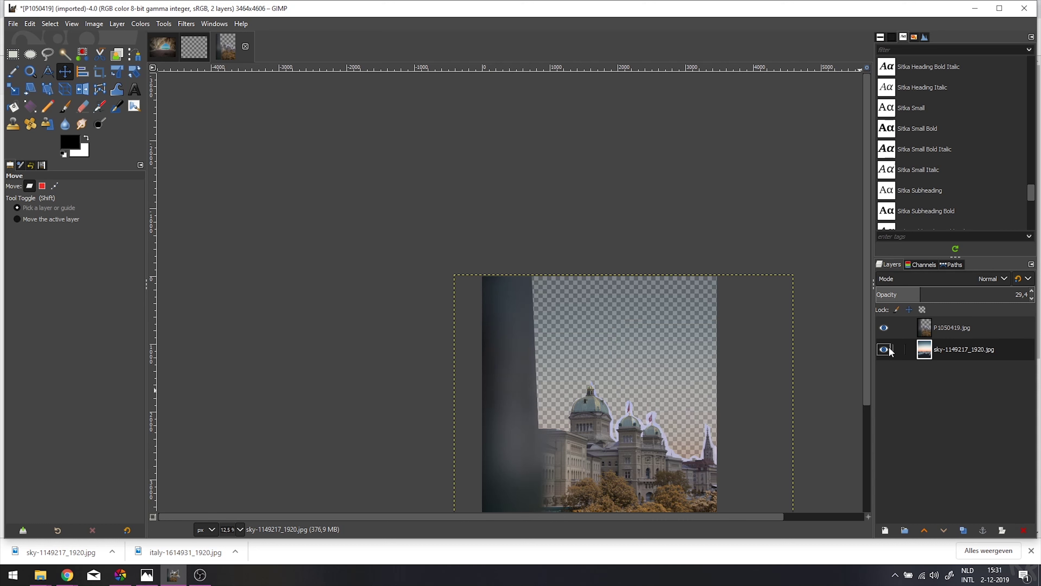
drag(951, 296, 1038, 381)
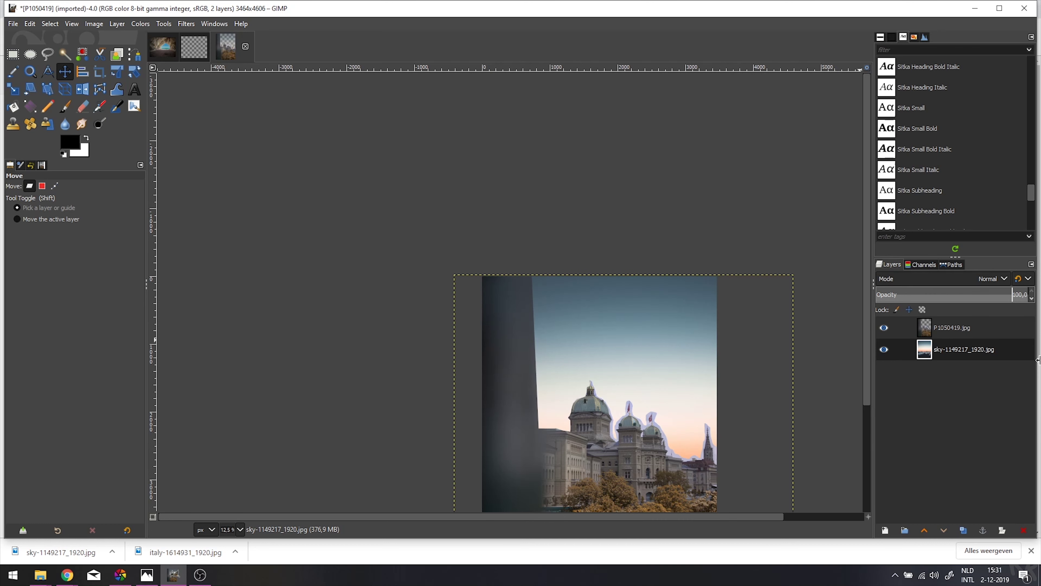
ctrl+scroll(665, 441, up, 2)
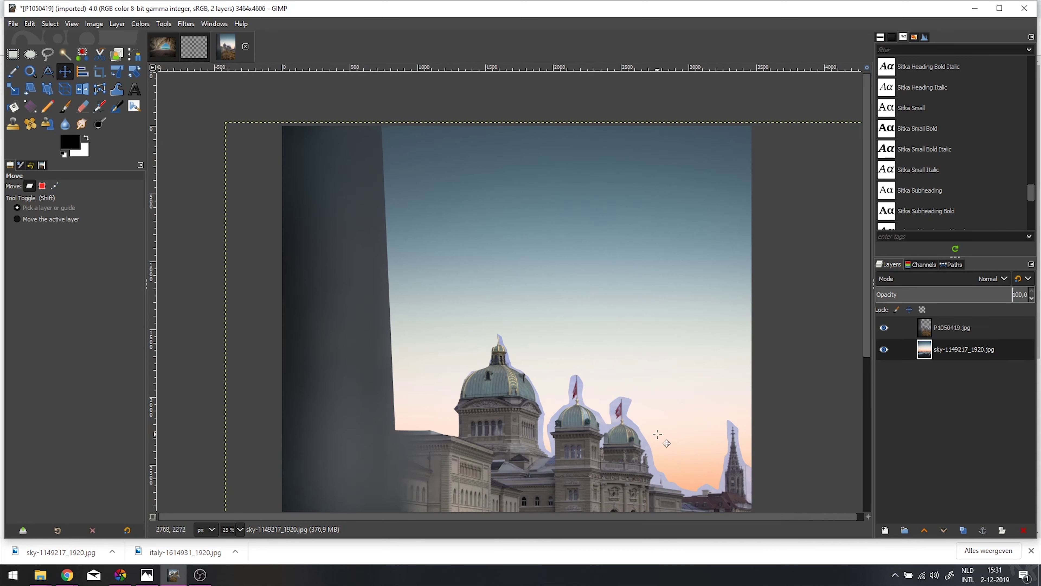
scroll(664, 441, down, 3)
ctrl+scroll(565, 238, down, 2)
scroll(557, 236, up, 3)
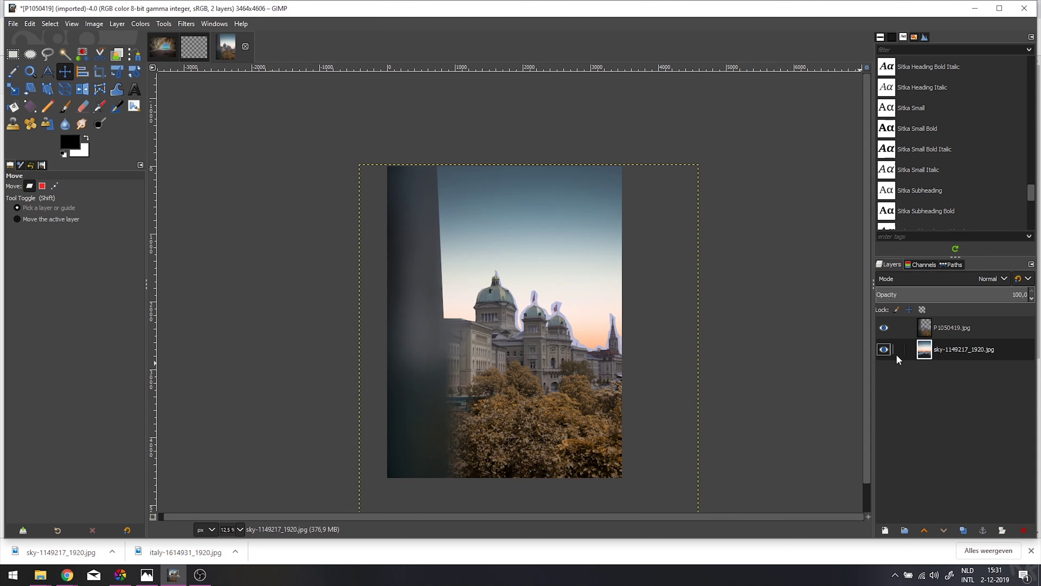
Add a white (full opacity) layer mask to the P1050419.jpg layer
click(931, 329)
right_click(927, 330)
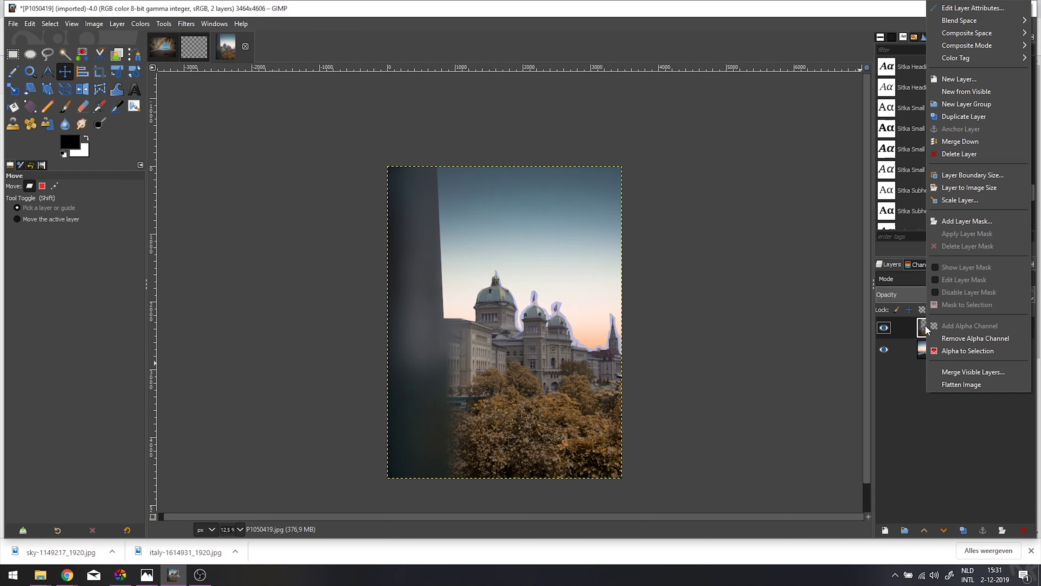
click(968, 222)
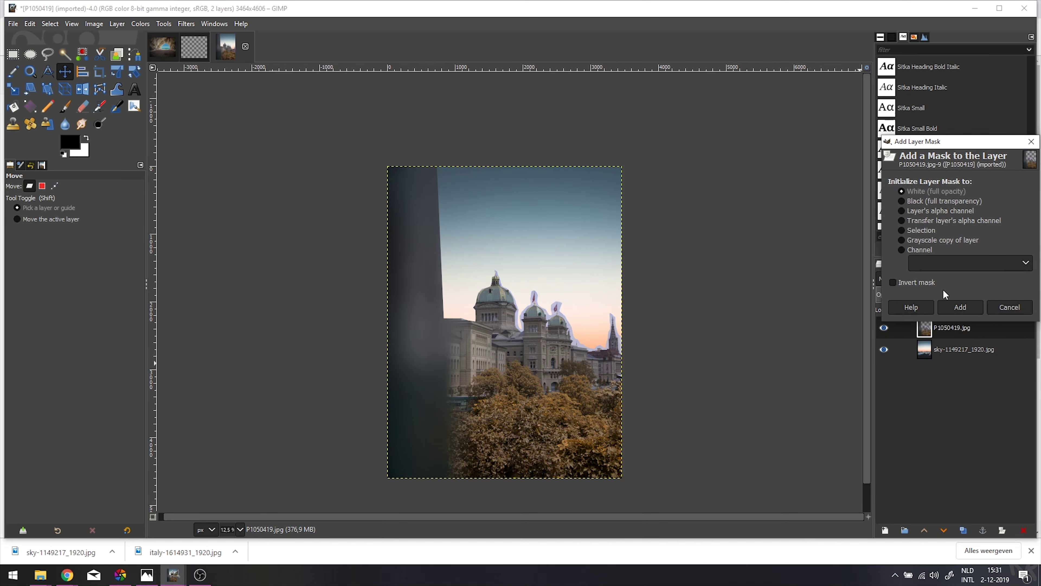
click(958, 308)
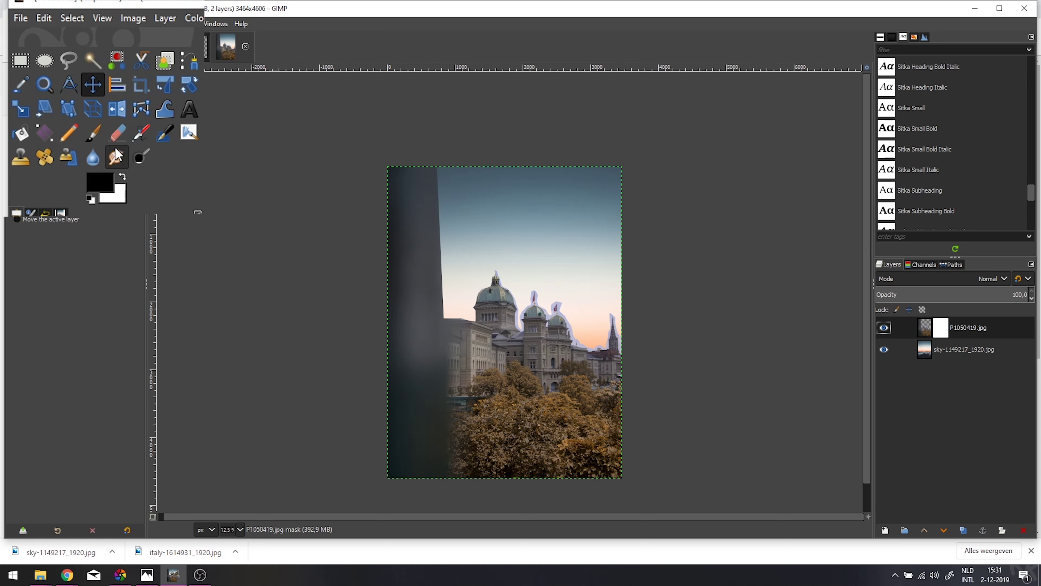
Set up the Paintbrush with the 2. Block 01 brush, force 50 and size 6.69
click(117, 133)
click(92, 133)
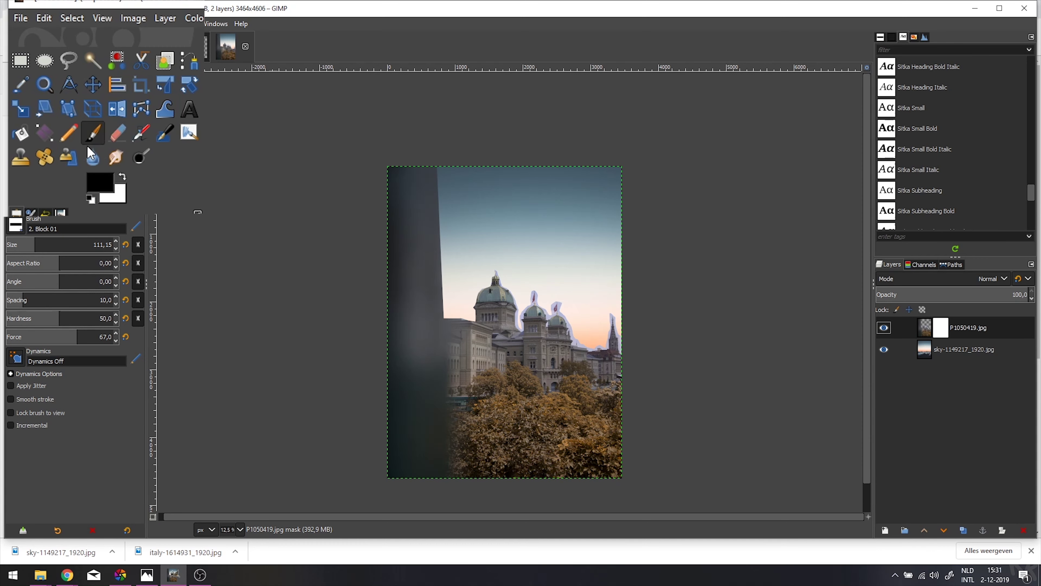
click(33, 228)
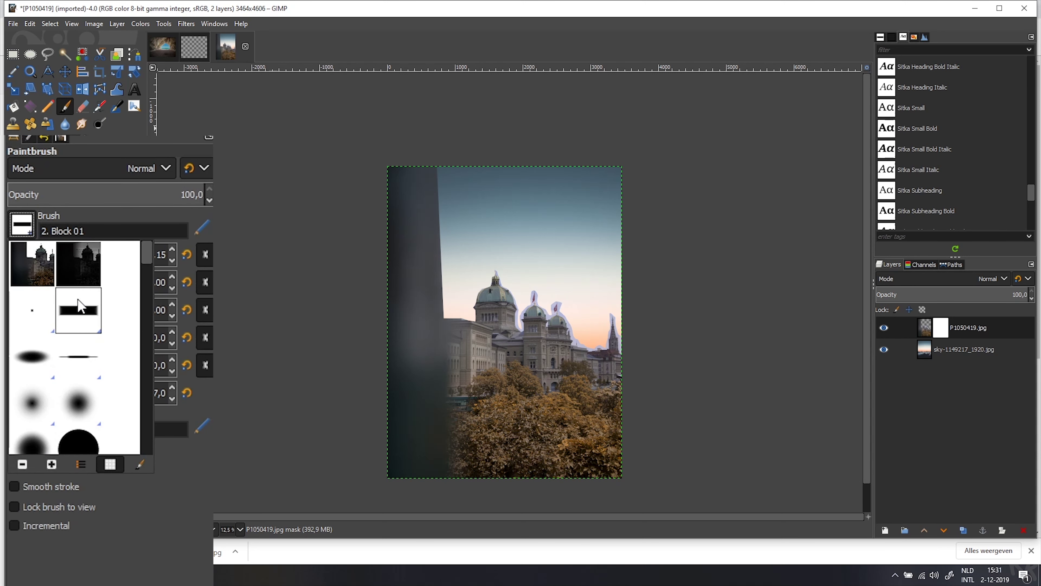
key(Escape)
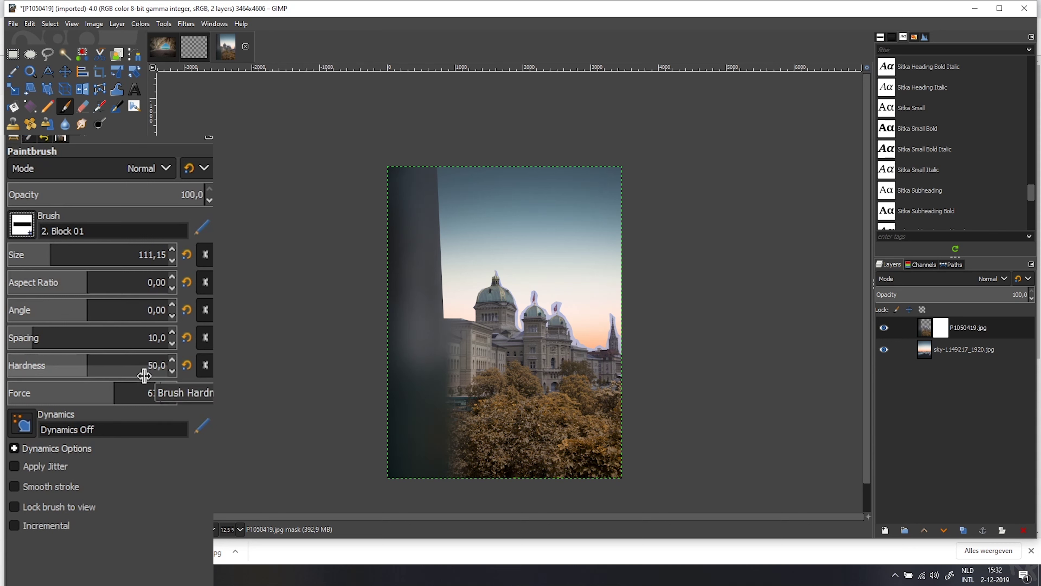
click(152, 389)
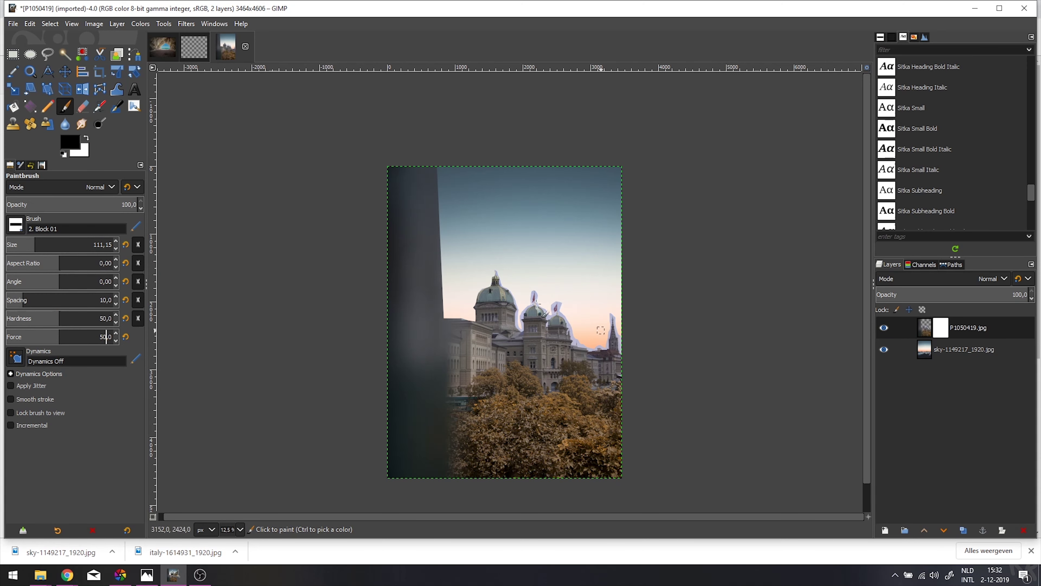
ctrl+scroll(508, 306, up, 5)
scroll(661, 357, right, 4)
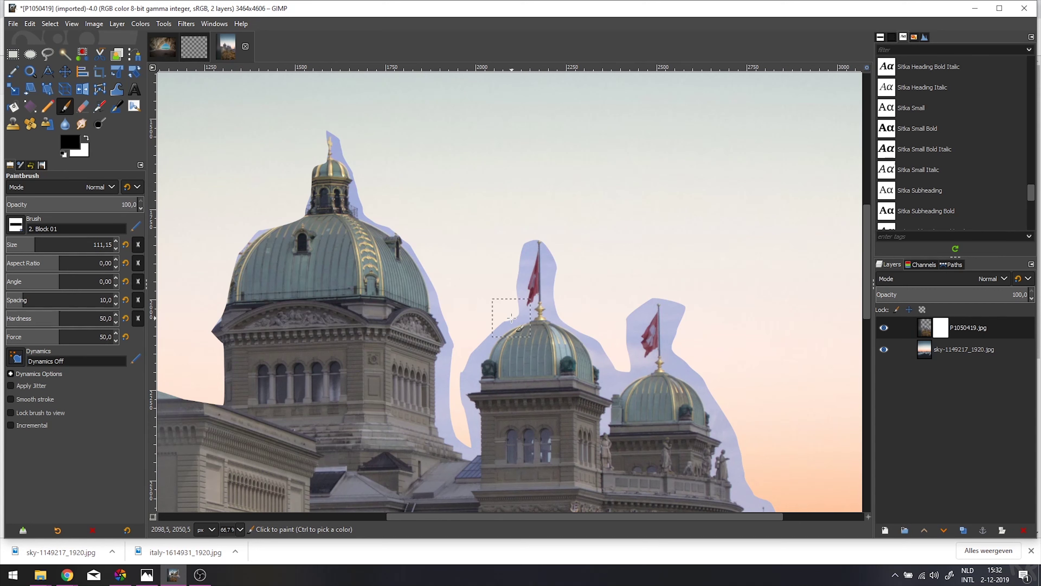
drag(38, 244, 20, 245)
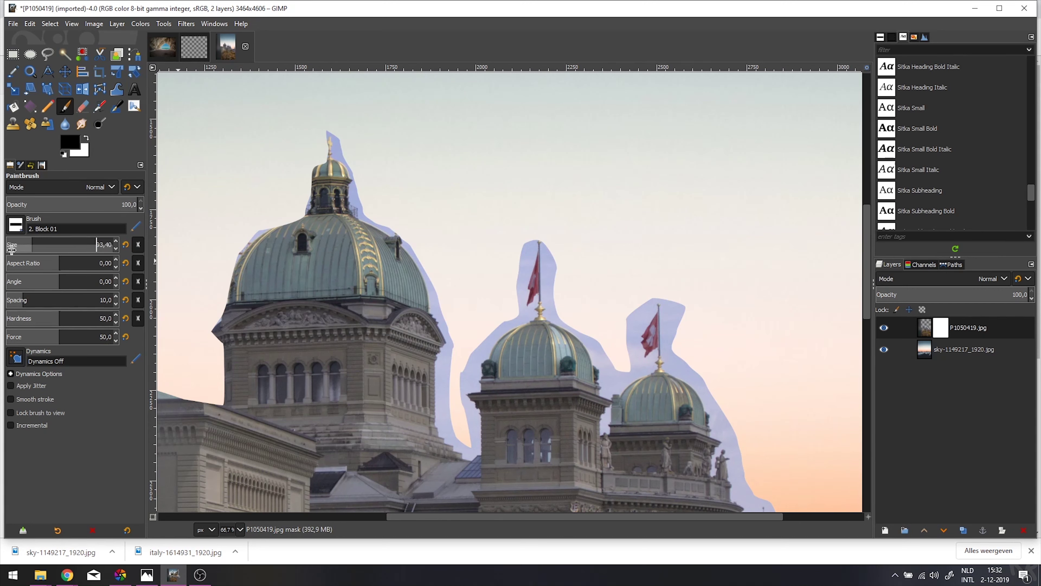
mouse_move(988, 250)
mouse_down()
mouse_move(954, 251)
mouse_move(962, 256)
mouse_up()
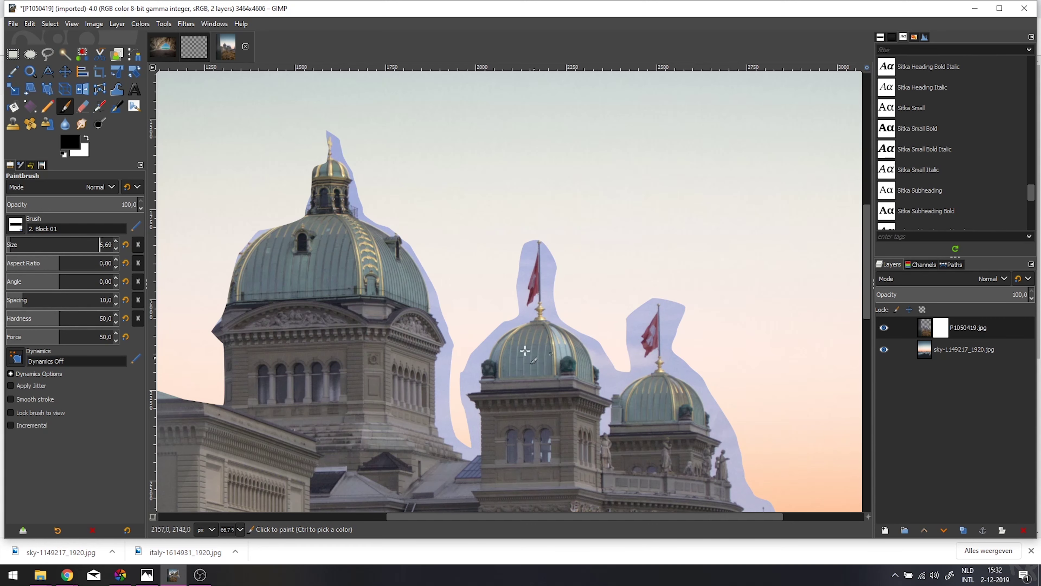
Paint black on the layer mask over the leftover blue sky fringe beside the flag and dome of the middle tower
scroll(516, 350, up, 1)
scroll(517, 349, up, 4)
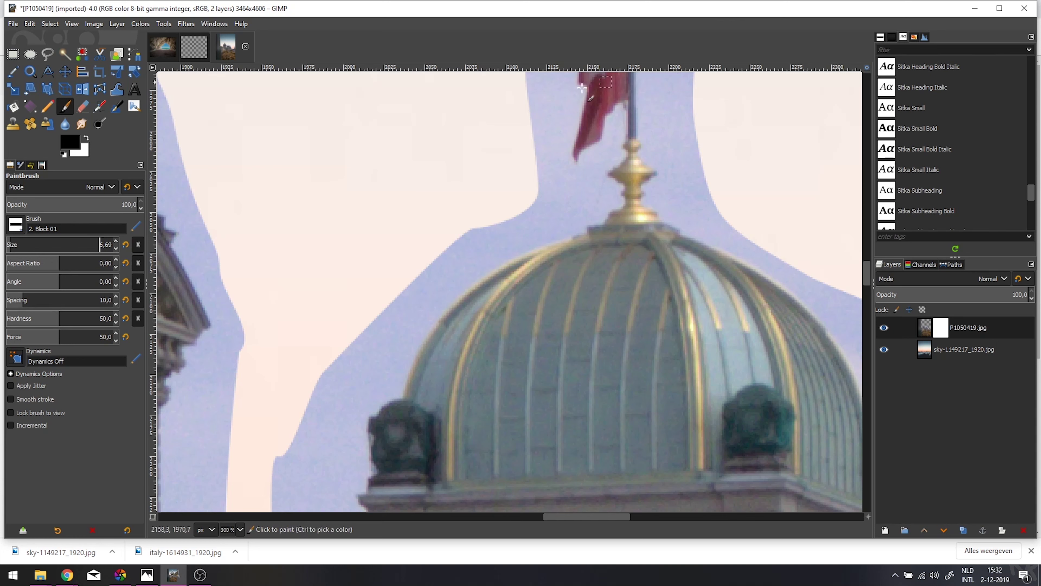
mouse_move(536, 189)
mouse_down()
mouse_move(568, 180)
mouse_move(541, 137)
mouse_move(545, 181)
mouse_move(525, 169)
mouse_move(538, 200)
mouse_move(508, 225)
mouse_move(560, 189)
mouse_move(513, 217)
mouse_move(555, 205)
mouse_up()
mouse_move(575, 193)
mouse_down()
mouse_move(531, 221)
mouse_move(560, 204)
mouse_up()
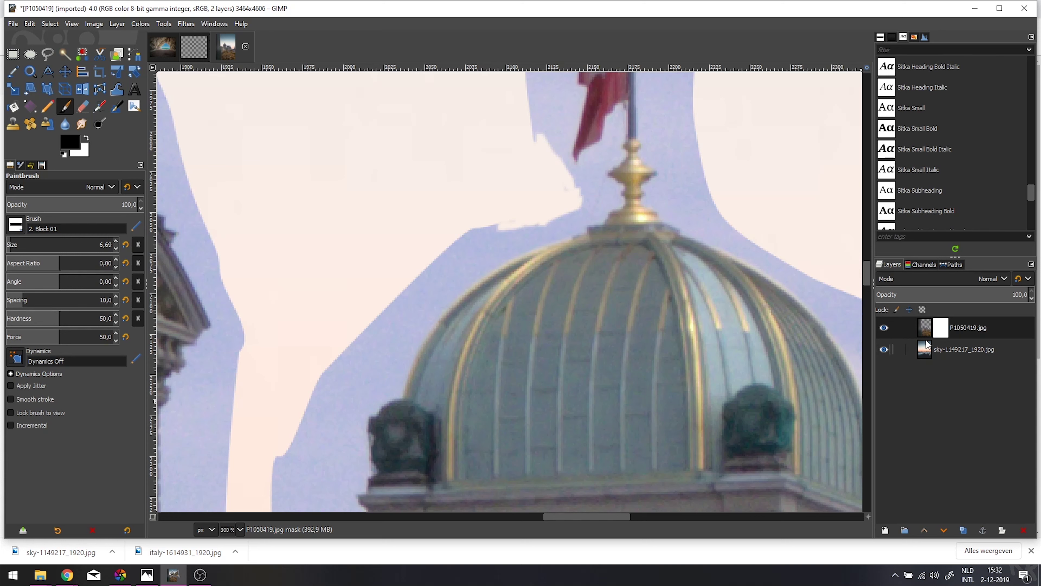
mouse_move(557, 224)
mouse_down()
mouse_move(591, 208)
mouse_move(476, 250)
mouse_move(496, 220)
mouse_move(434, 262)
mouse_move(471, 235)
mouse_move(494, 232)
mouse_up()
mouse_move(443, 269)
mouse_down()
mouse_move(398, 302)
mouse_move(509, 241)
mouse_move(447, 276)
mouse_move(409, 277)
mouse_move(366, 341)
mouse_move(376, 318)
mouse_up()
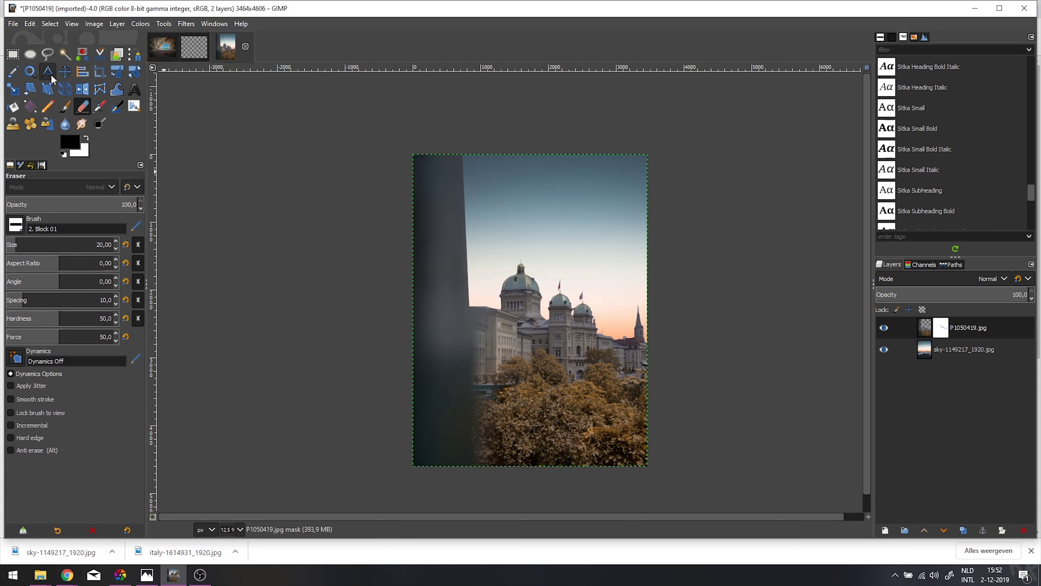
Apply Brightness-Contrast to the P1050419.jpg layer's image rather than its mask, with brightness -45 and contrast 9
click(925, 327)
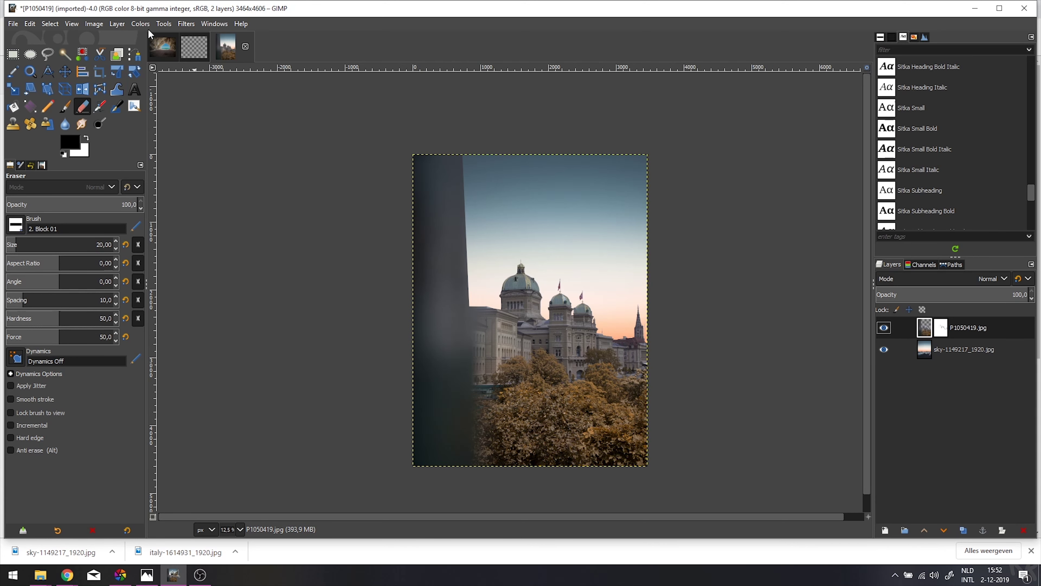
click(140, 25)
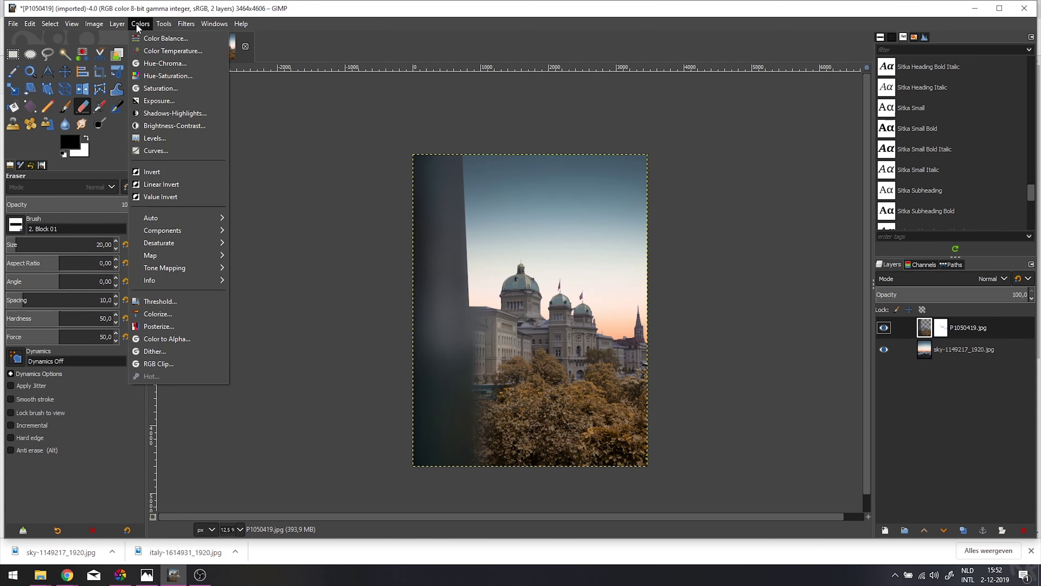
click(167, 127)
drag(886, 132, 851, 139)
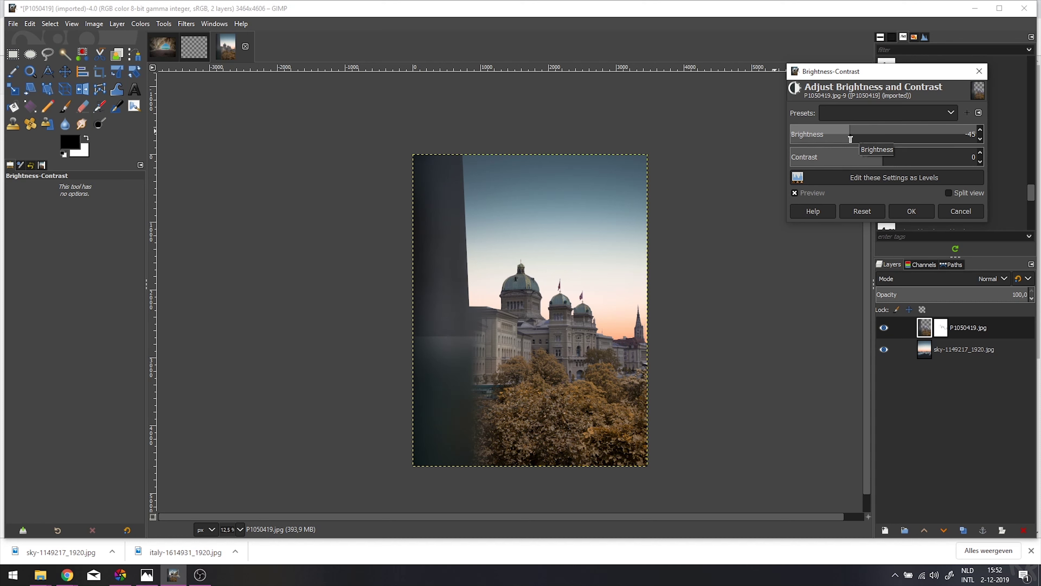
click(888, 158)
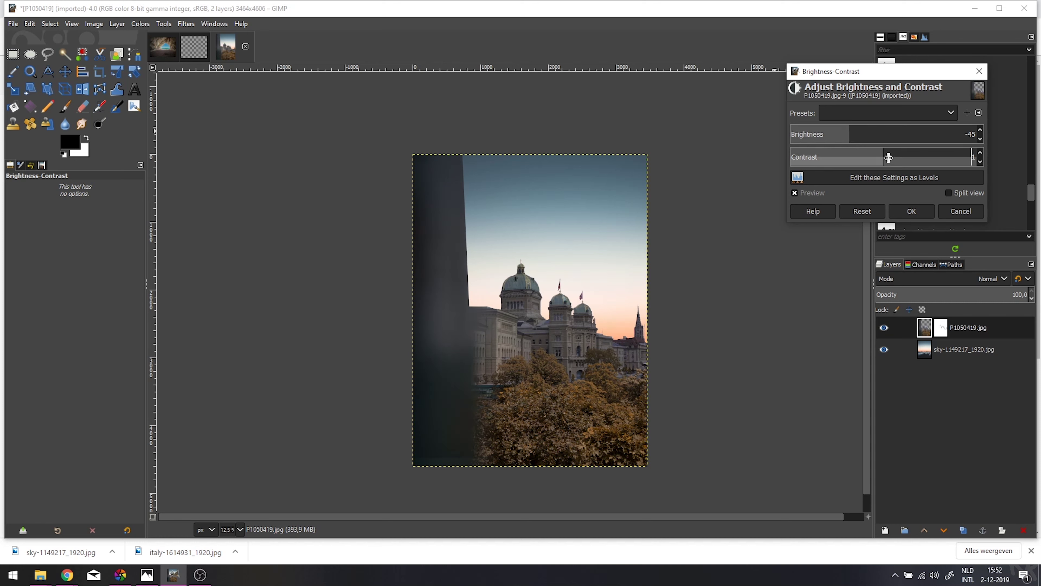
drag(909, 158, 950, 158)
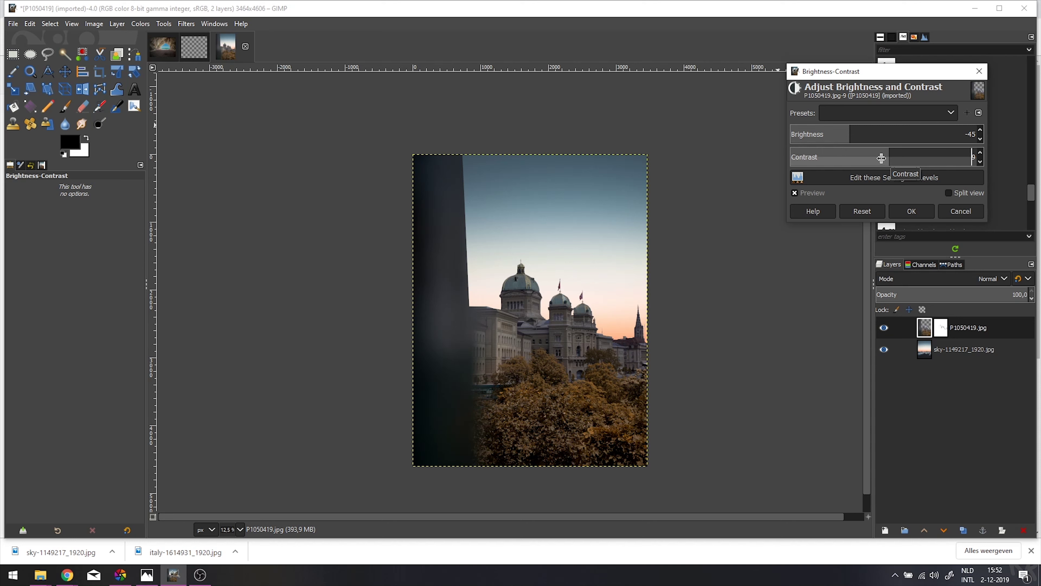
click(912, 211)
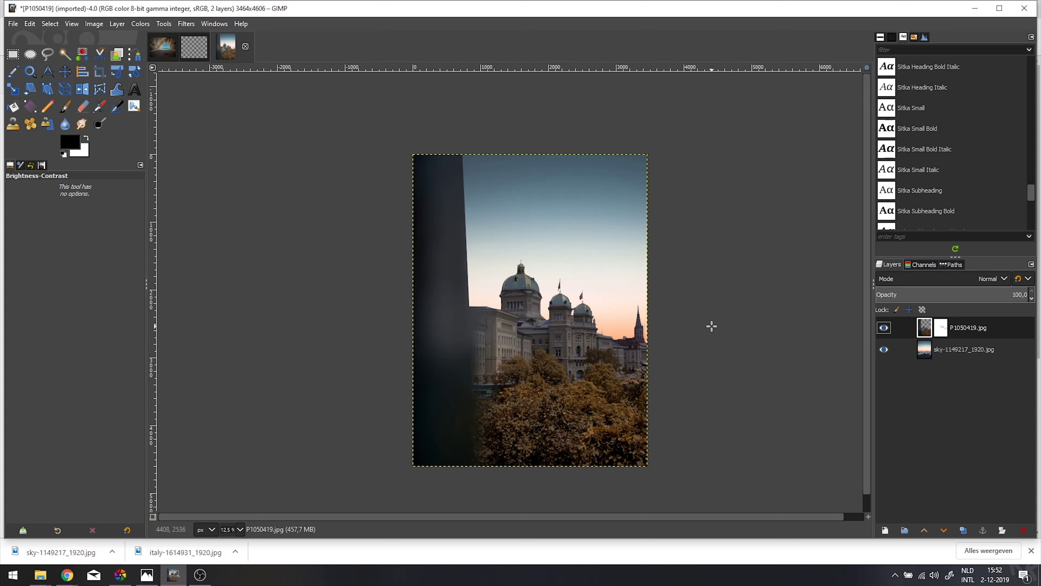
Open the original P1050419.jpg as a new top layer and hide it to compare the photo with the edited result
scroll(712, 326, up, 2)
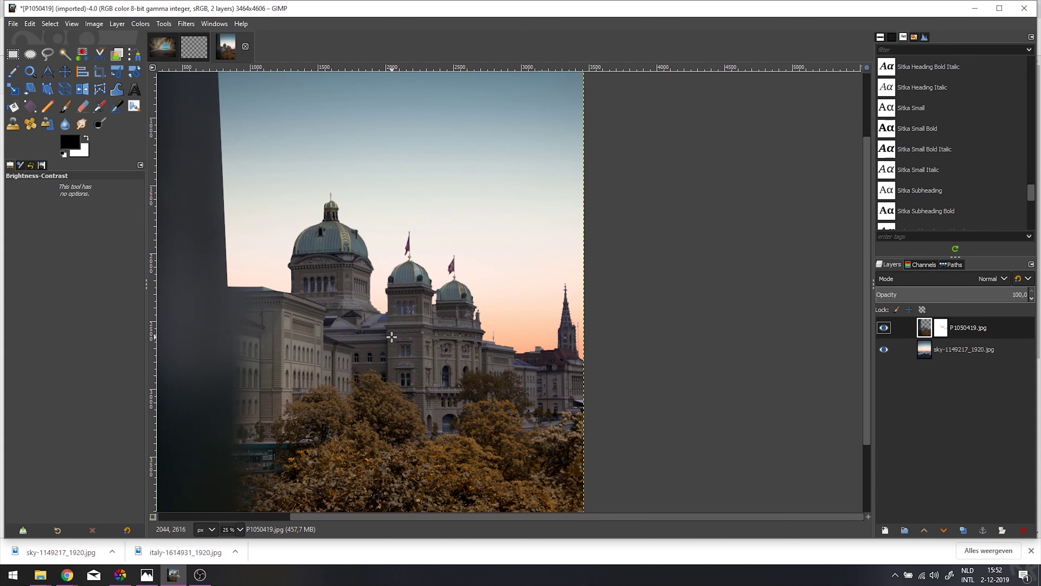
scroll(390, 334, down, 1)
drag(390, 335, 517, 330)
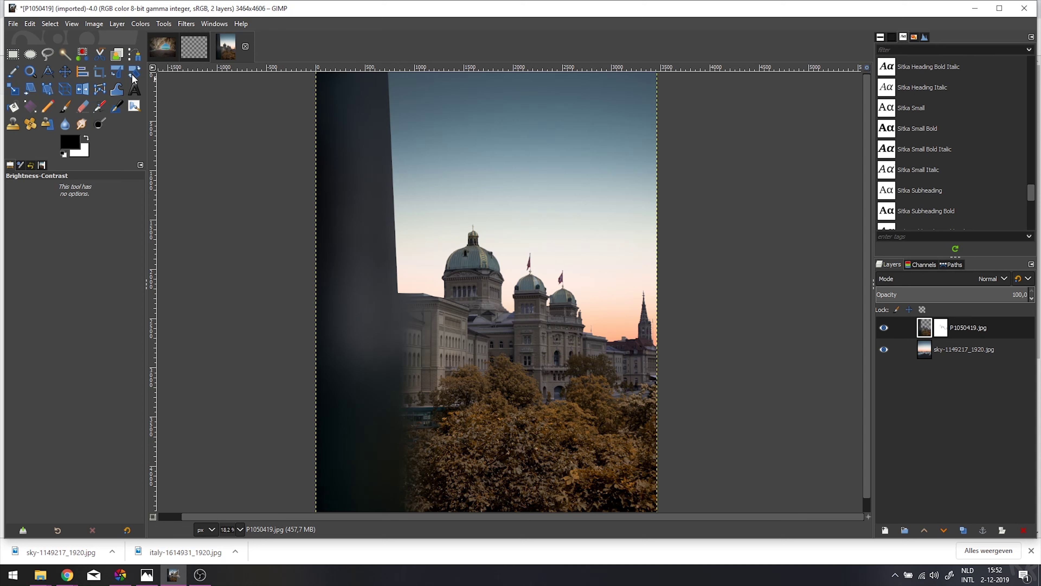
click(13, 25)
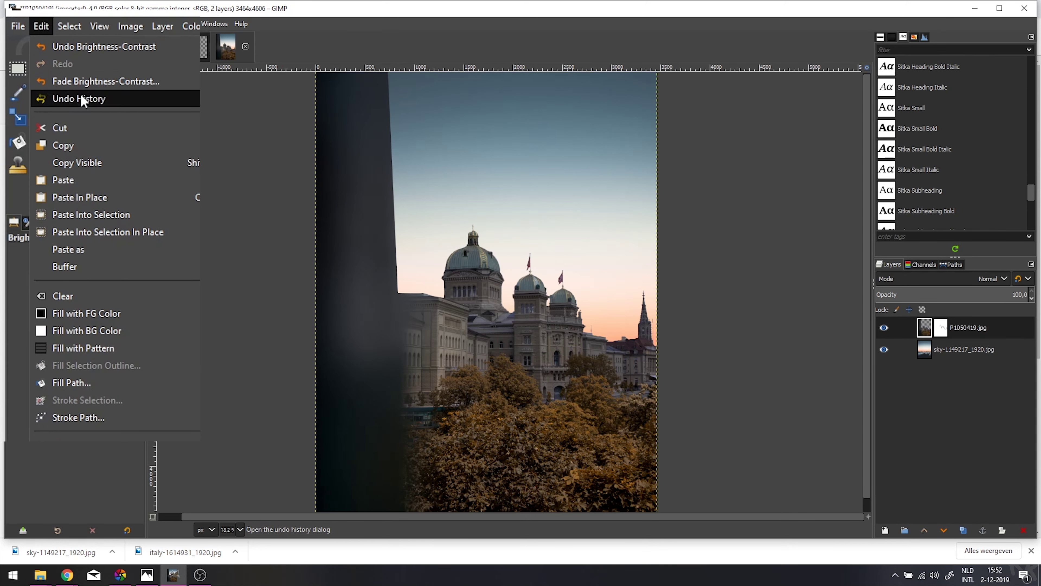
click(58, 100)
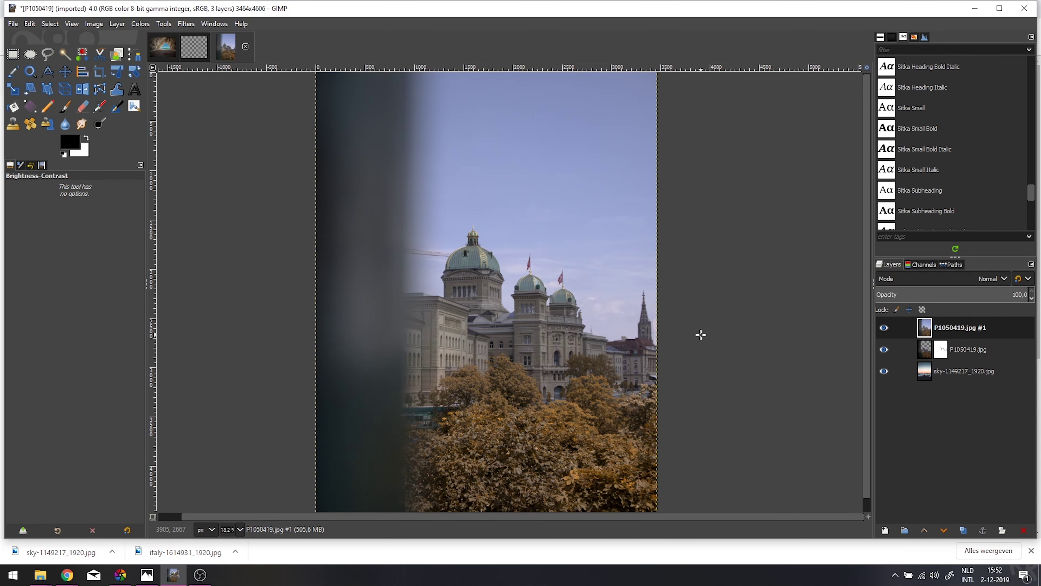
click(885, 328)
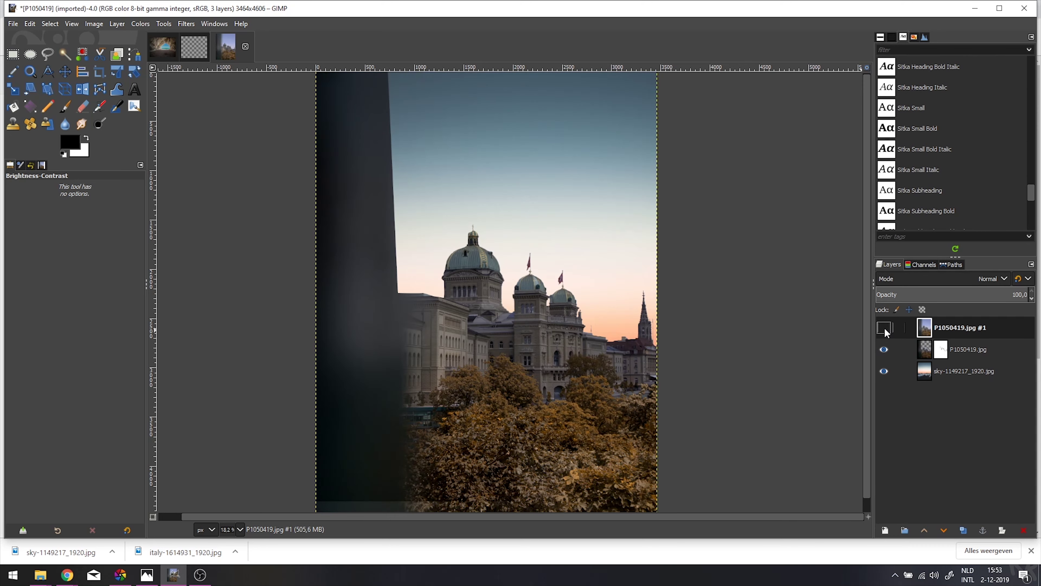